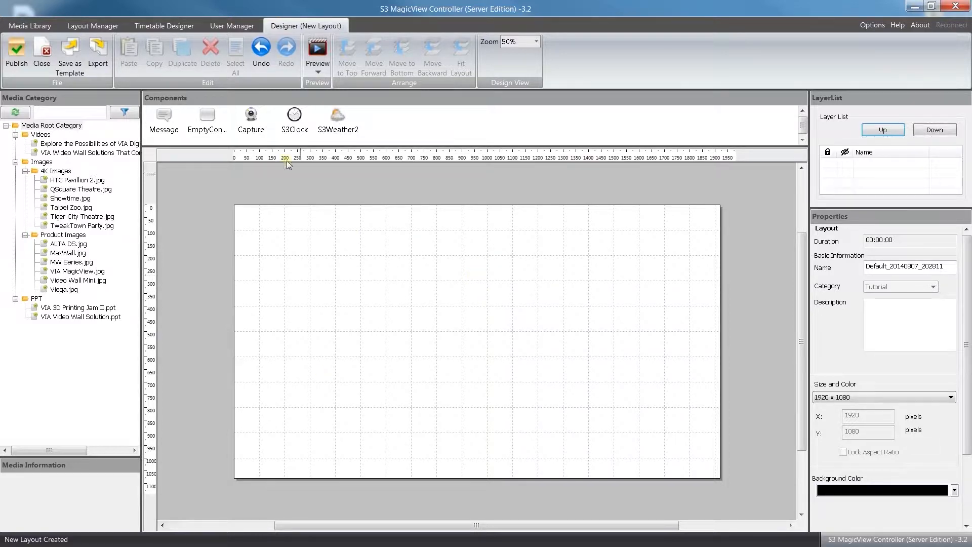
# - Add a Message component to the layout at X 0 and Y about 281, 1920 pixels wide and 200 pixels high
pyautogui.moveTo(166, 120); pyautogui.dragTo(442, 276)
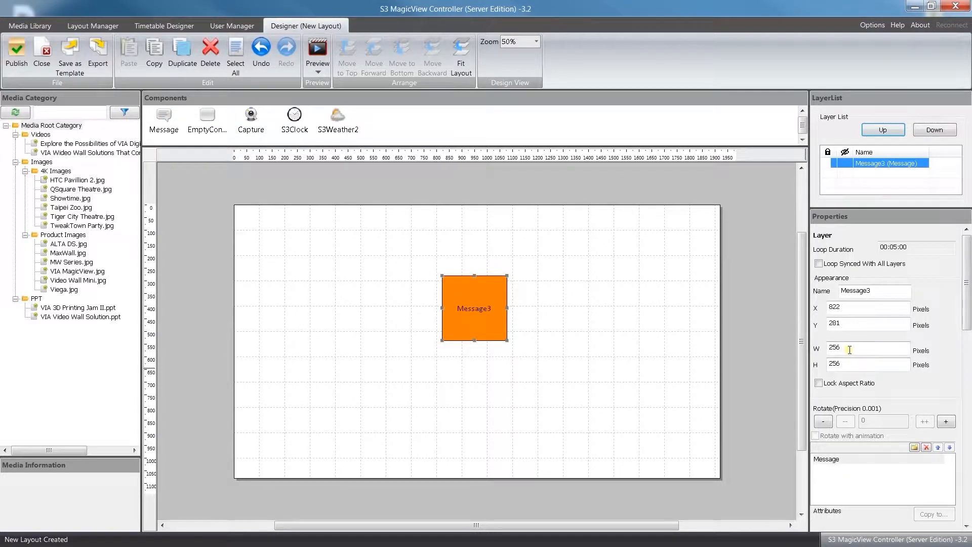
pyautogui.moveTo(849, 348); pyautogui.dragTo(819, 351)
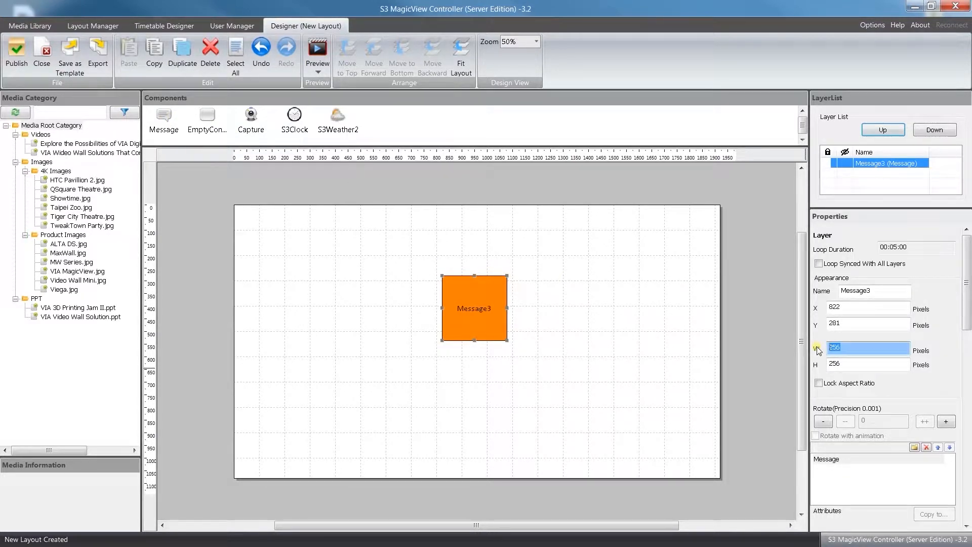
pyautogui.write('1920')
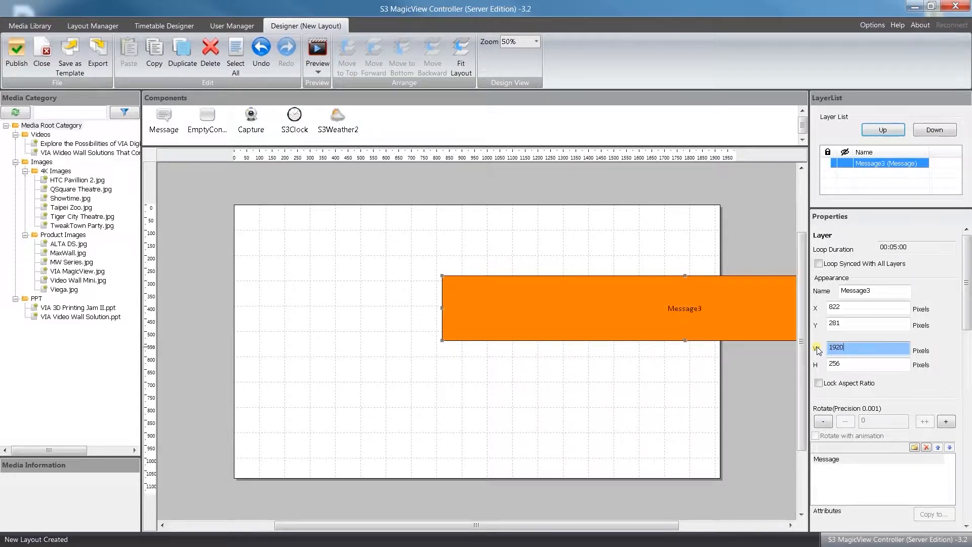
pyautogui.moveTo(844, 307); pyautogui.dragTo(784, 312)
pyautogui.write('0')
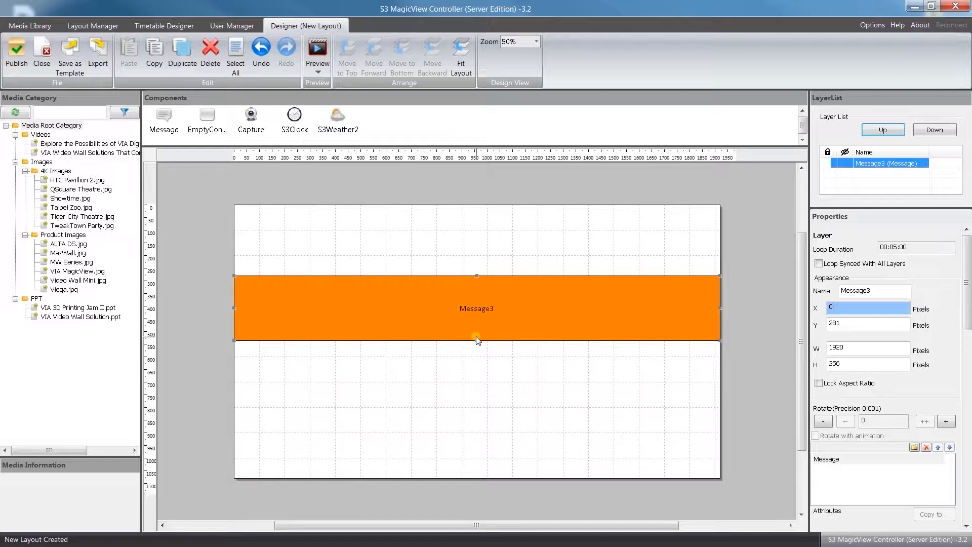
pyautogui.moveTo(861, 366); pyautogui.dragTo(804, 372)
pyautogui.write('200')
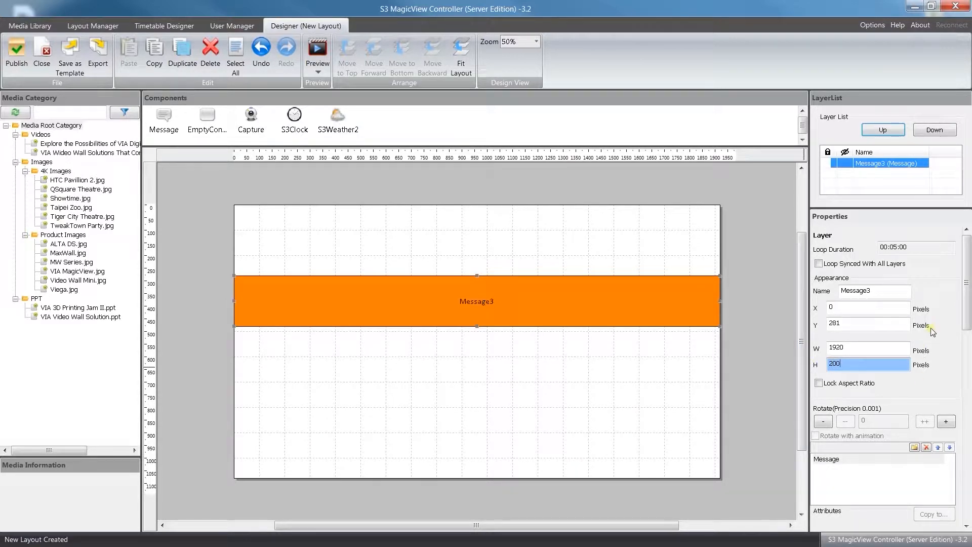
# - Enter "Testing..." as the message text, keep the Arial font and set the font size to 200
pyautogui.moveTo(967, 282); pyautogui.dragTo(967, 430)
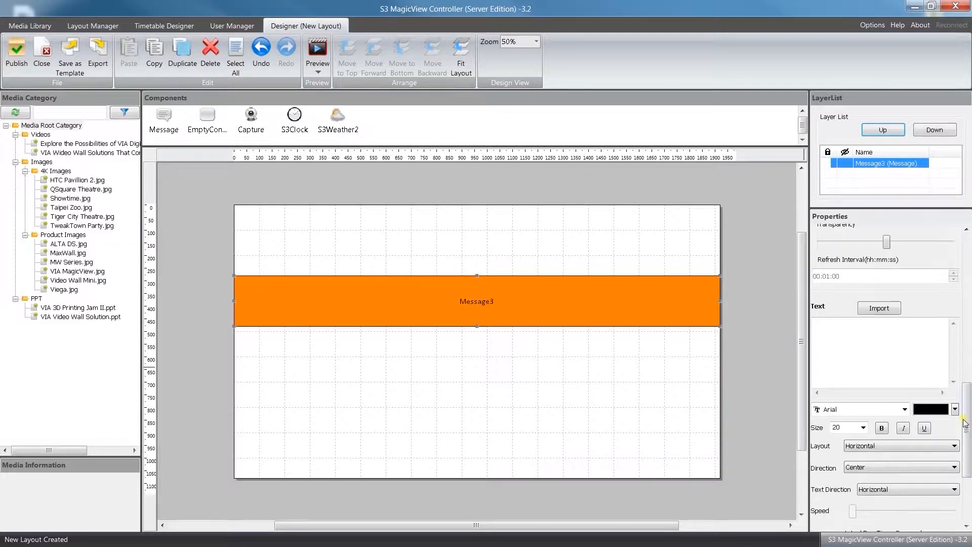
pyautogui.click(838, 326)
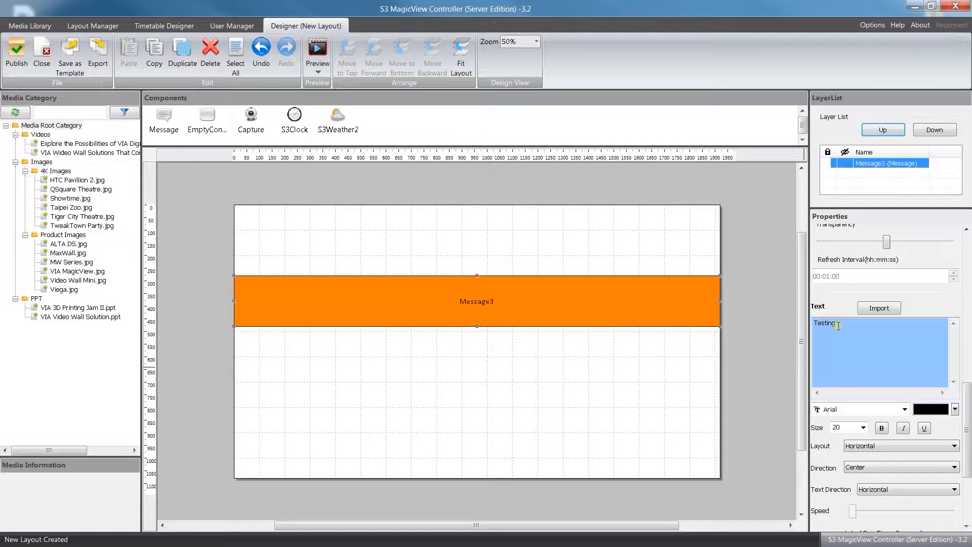
pyautogui.write('Testing...')
pyautogui.click(905, 409)
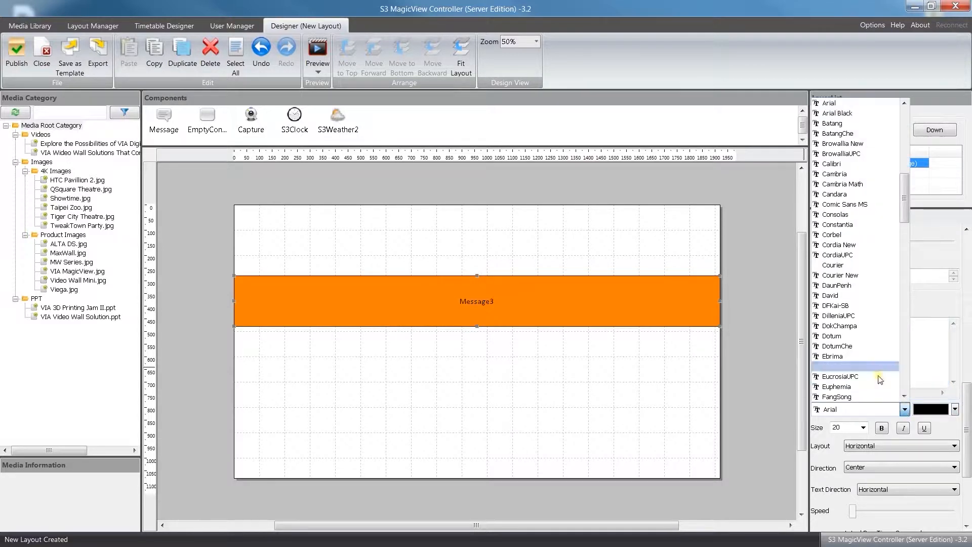
pyautogui.click(968, 395)
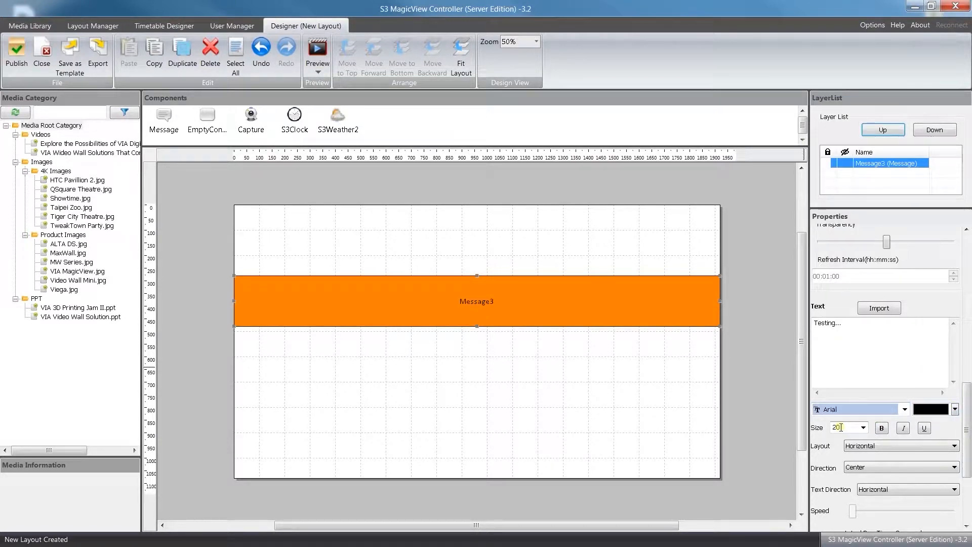
pyautogui.moveTo(841, 427); pyautogui.dragTo(832, 427)
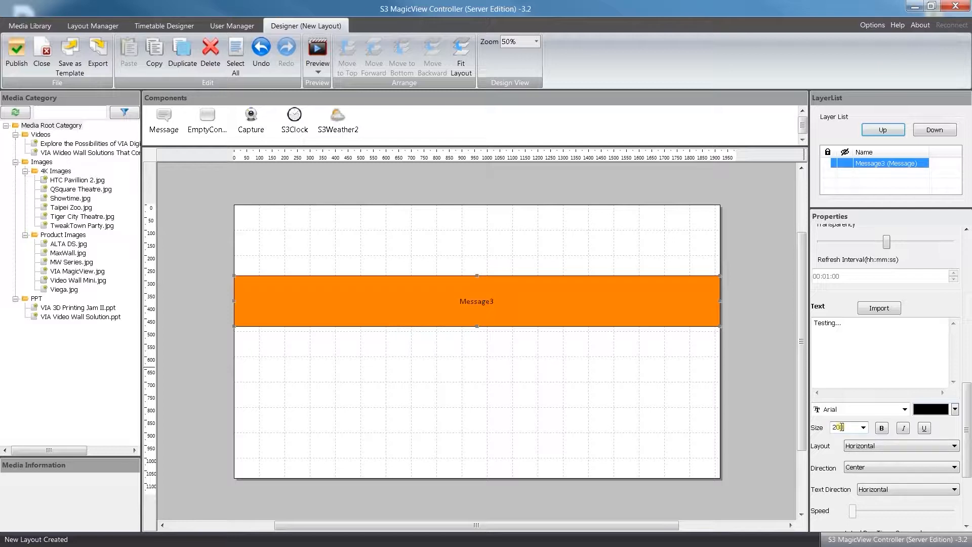
# - Set the message's scroll direction to RightToLeft and its speed to about mid-range, for a run time of about 14 seconds
pyautogui.moveTo(966, 440); pyautogui.dragTo(967, 470)
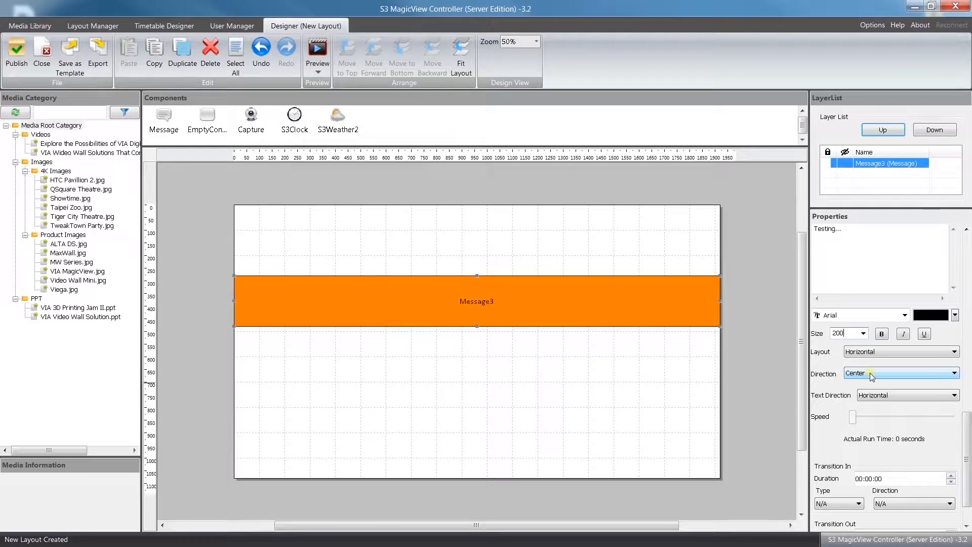
pyautogui.click(953, 375)
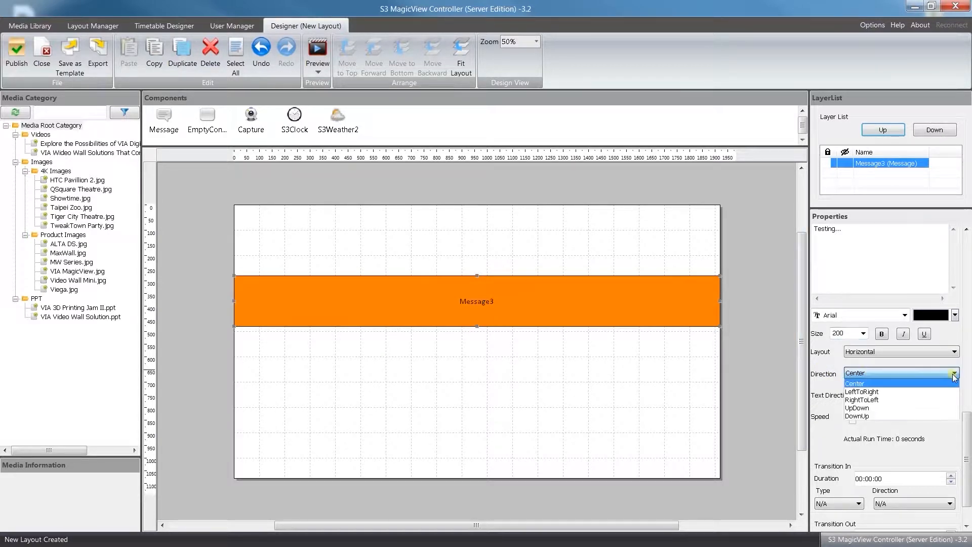
pyautogui.click(905, 398)
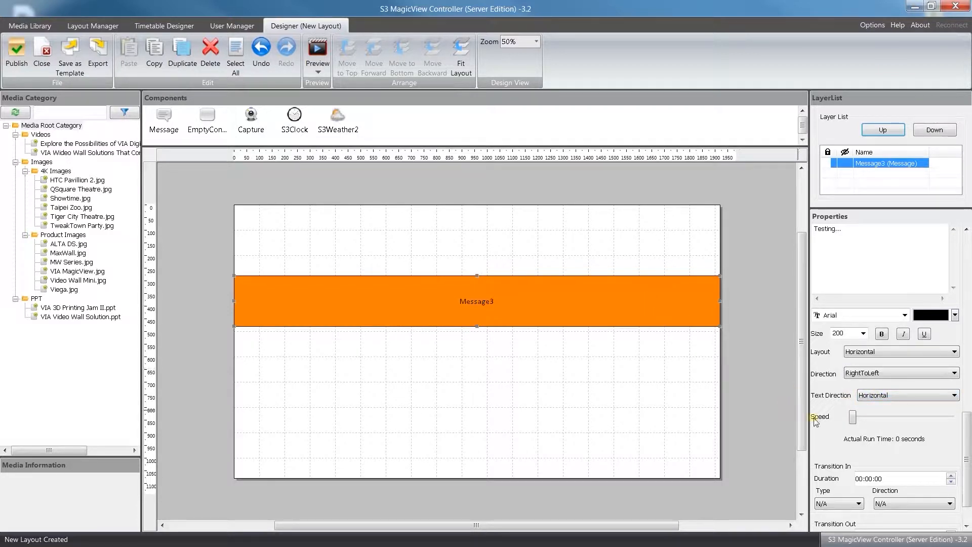
pyautogui.moveTo(853, 418); pyautogui.dragTo(853, 418)
pyautogui.moveTo(853, 419); pyautogui.dragTo(969, 426)
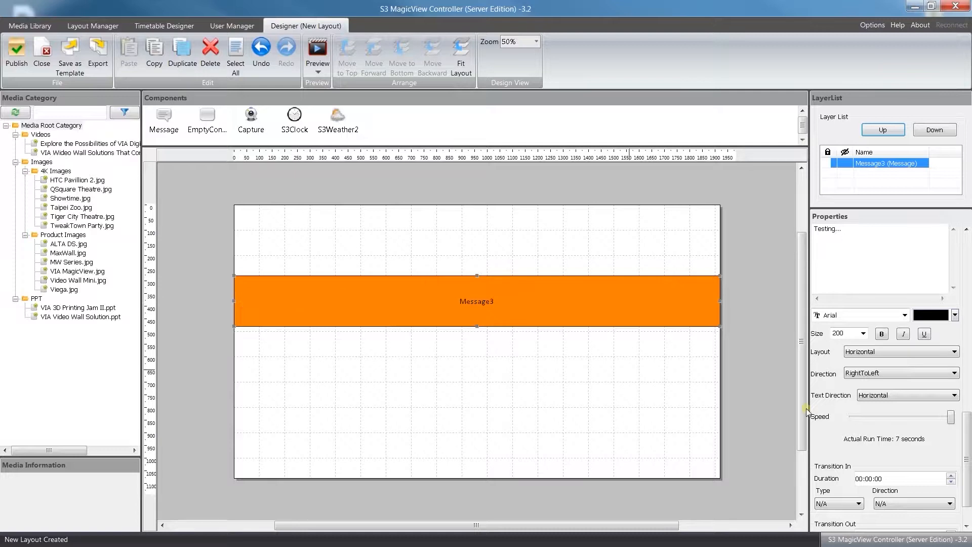
pyautogui.moveTo(952, 420); pyautogui.dragTo(902, 420)
# - Preview the layout in the player to check the scrolling message, and close the preview
pyautogui.click(319, 73)
pyautogui.click(326, 113)
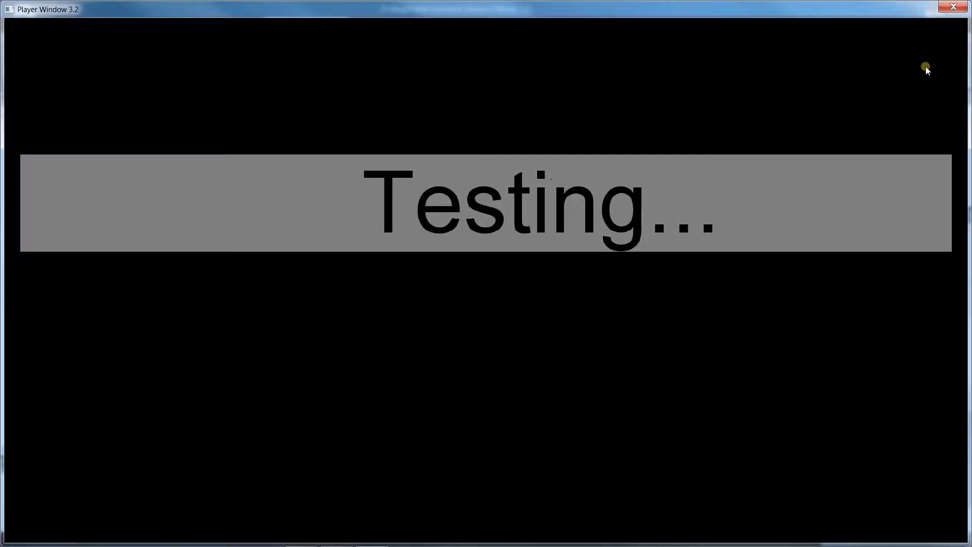
pyautogui.press('Escape')
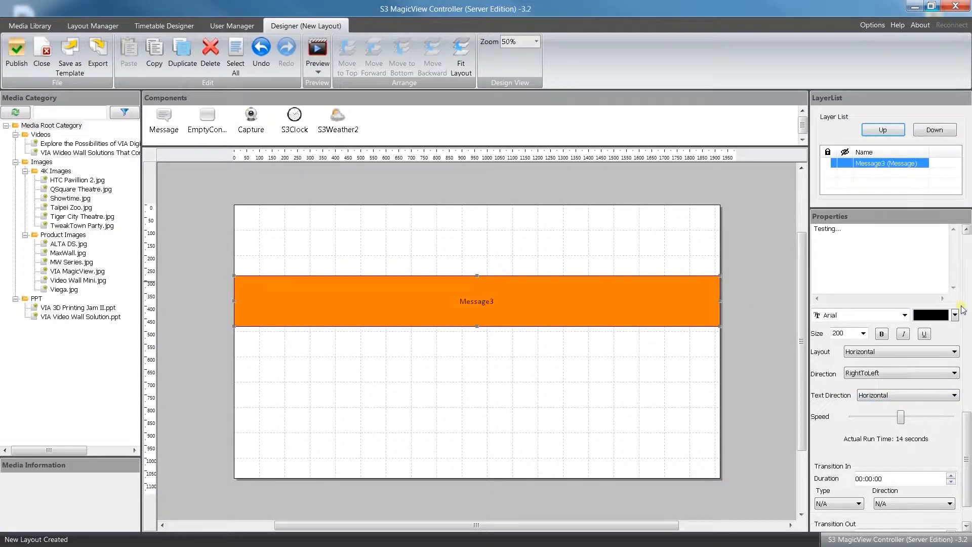
# - Add a second Message component at X about 754 and Y 0, 100 pixels wide and 1080 pixels high
pyautogui.scroll(3, 963, 310)
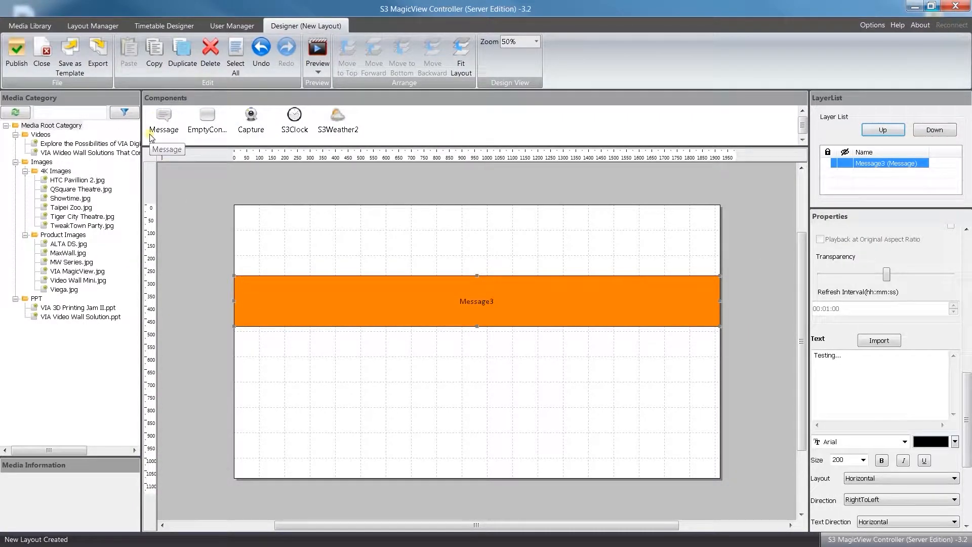
pyautogui.moveTo(164, 120); pyautogui.dragTo(427, 361)
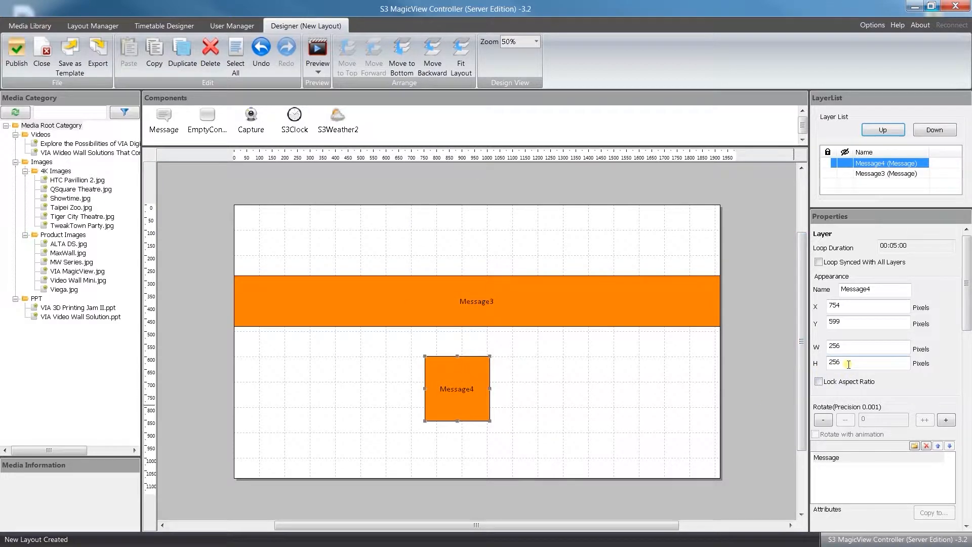
pyautogui.moveTo(855, 363); pyautogui.dragTo(800, 360)
pyautogui.write('1080')
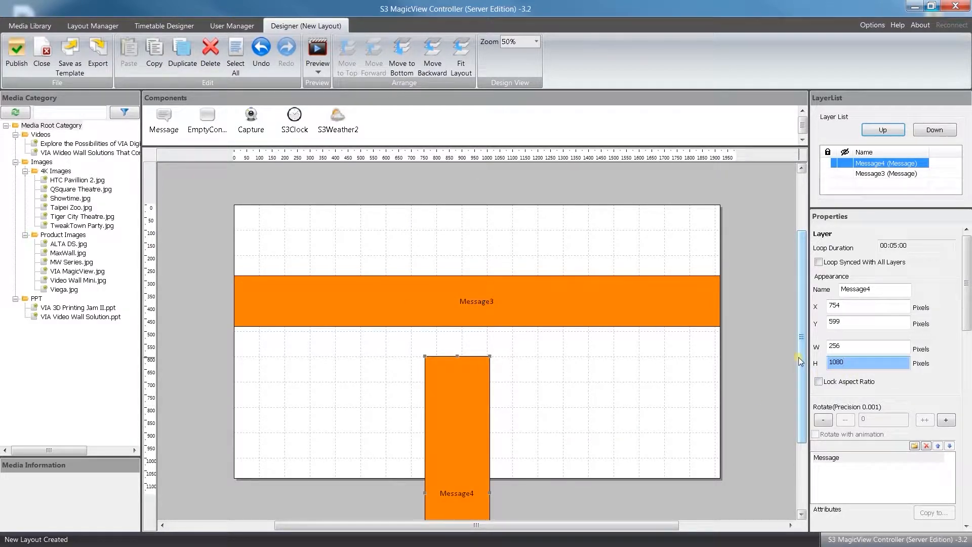
pyautogui.moveTo(846, 325); pyautogui.dragTo(788, 325)
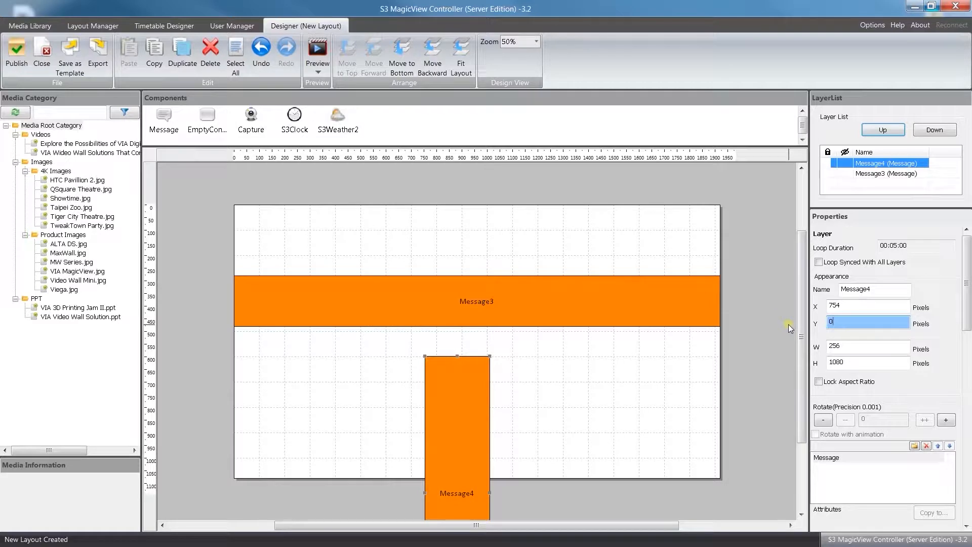
pyautogui.write('0')
pyautogui.press('Return')
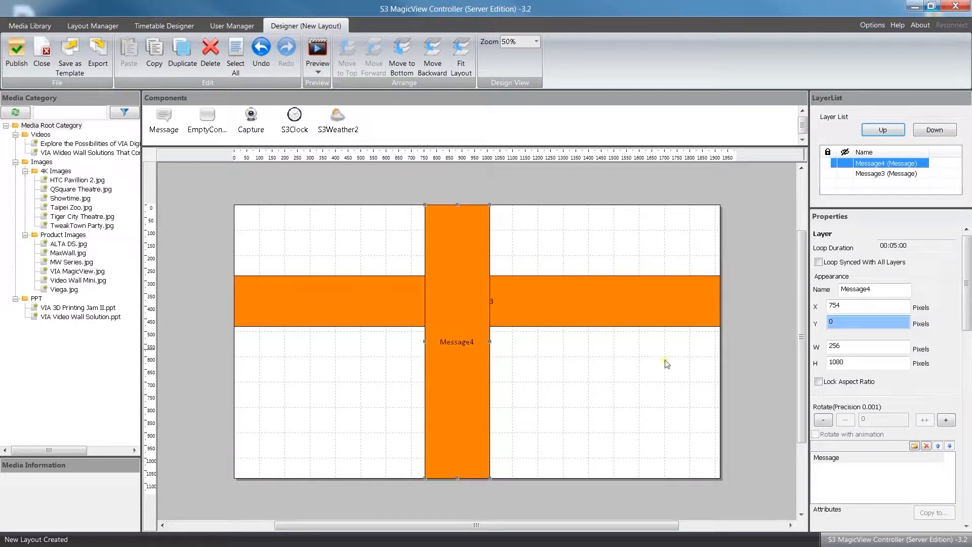
pyautogui.press('Tab')
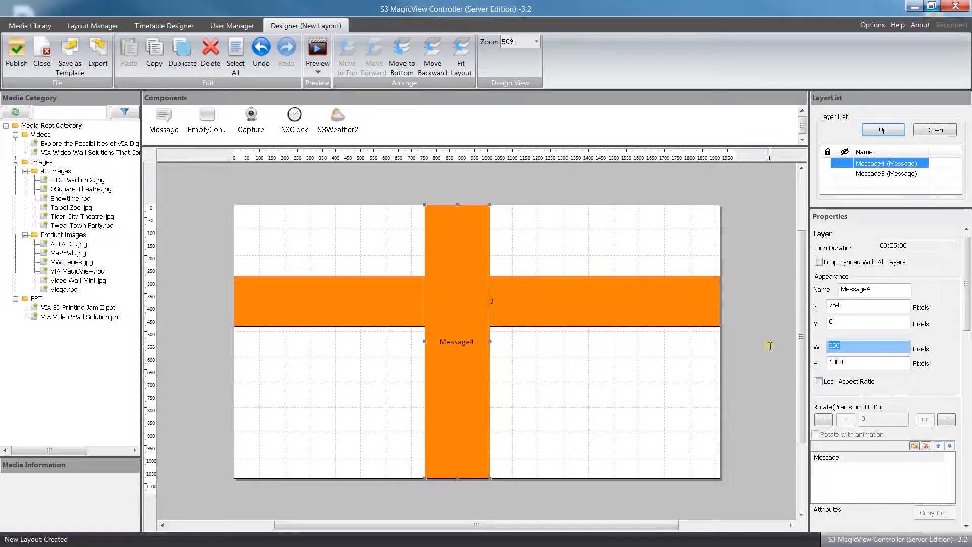
pyautogui.write('100')
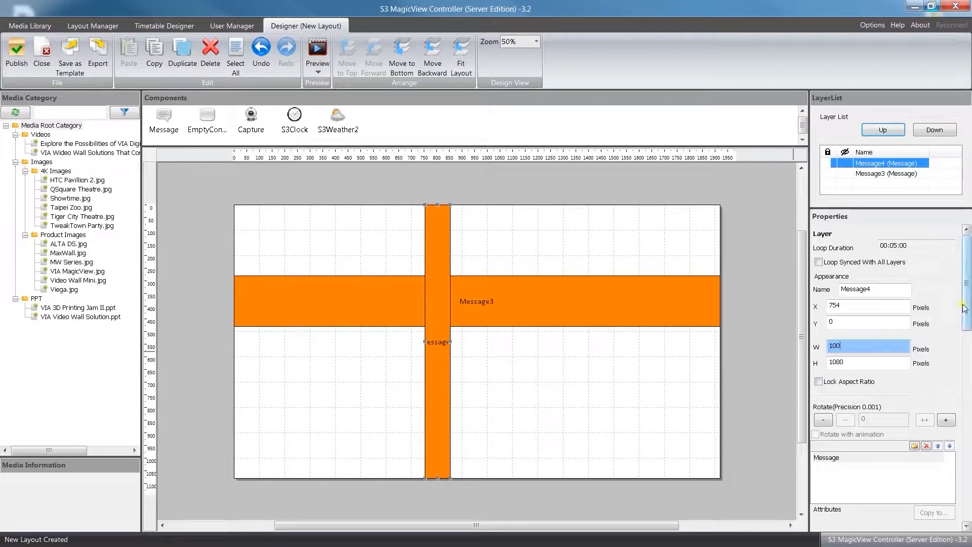
# - Import the second message's text from the desktop file "Scrolling text message.txt"
pyautogui.moveTo(964, 308); pyautogui.dragTo(968, 425)
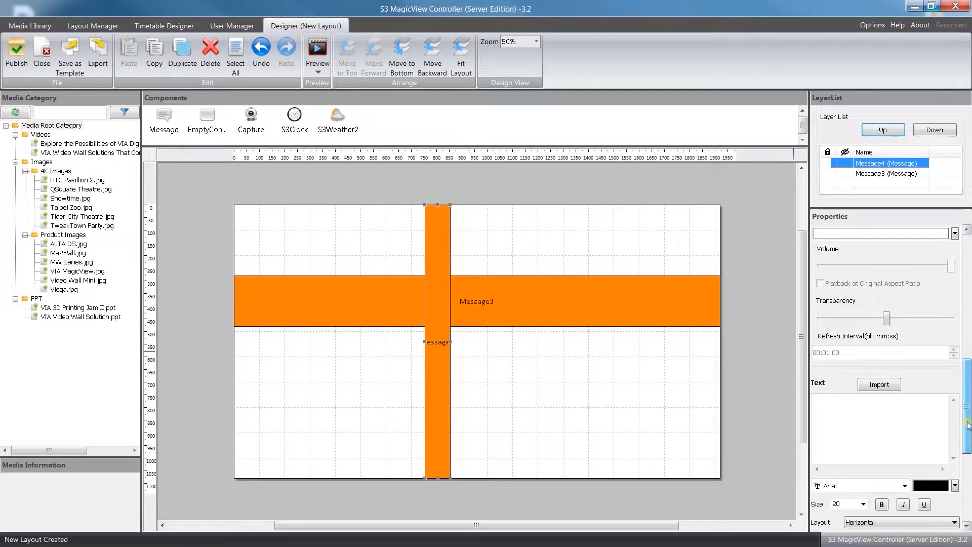
pyautogui.click(889, 384)
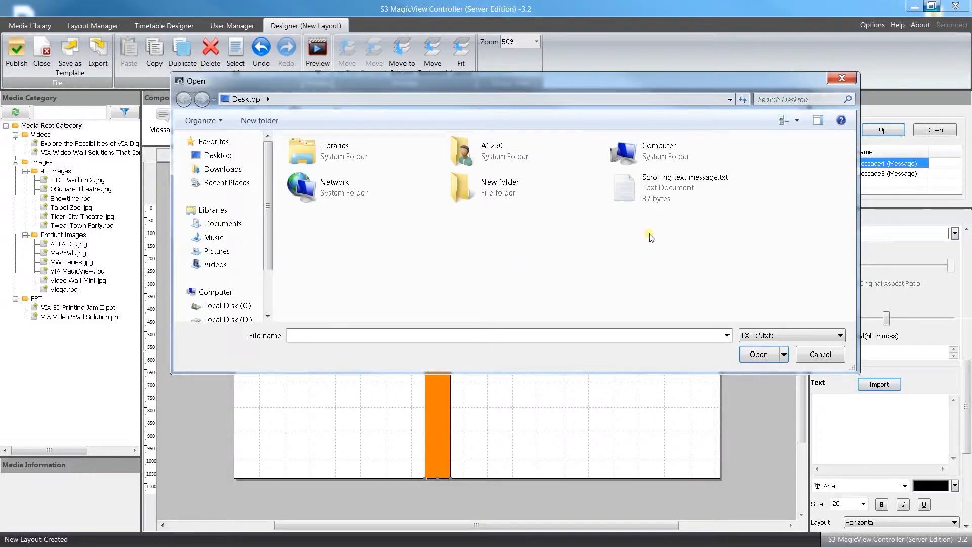
pyautogui.click(658, 195)
pyautogui.click(758, 355)
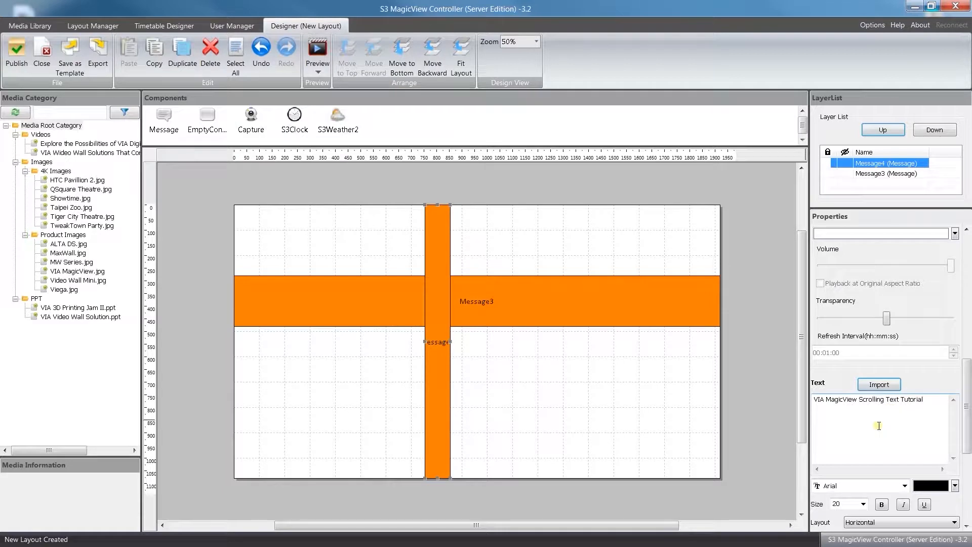
# - Set the second message's font size to 100 and its layout to Vertical
pyautogui.scroll(-3, 967, 408)
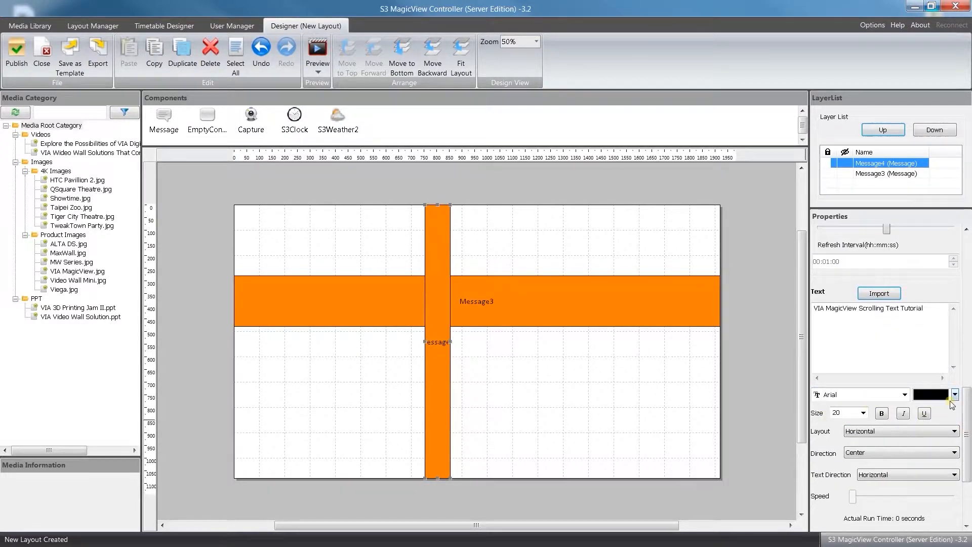
pyautogui.moveTo(841, 415); pyautogui.dragTo(827, 415)
pyautogui.click(953, 431)
pyautogui.click(920, 450)
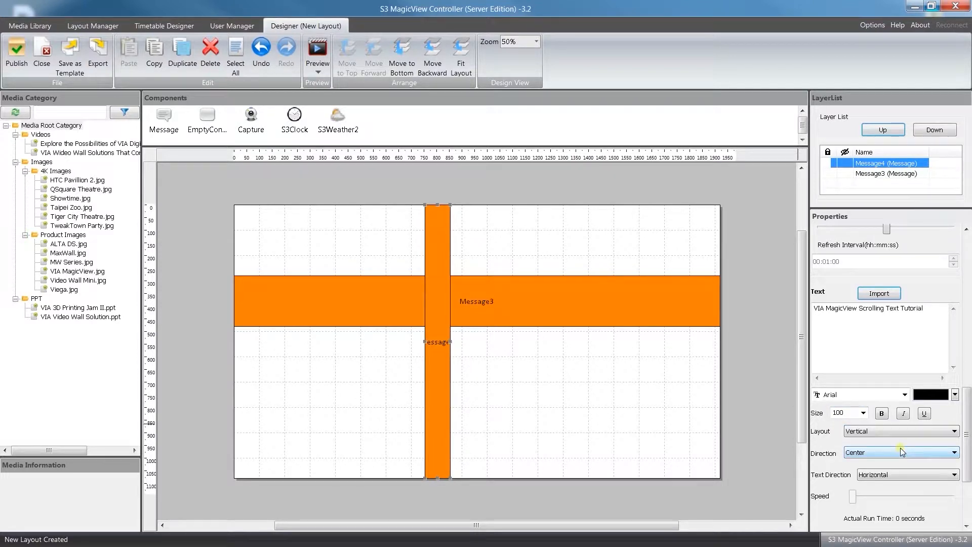
# - Make the second message scroll DownUp with Vertical text direction, at a speed giving a run time of about 28 seconds
pyautogui.click(958, 452)
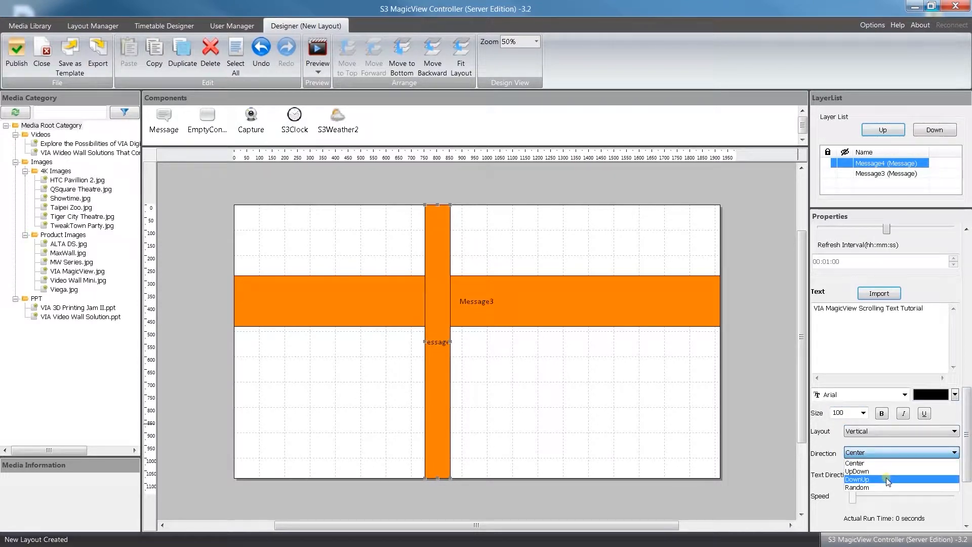
pyautogui.click(889, 480)
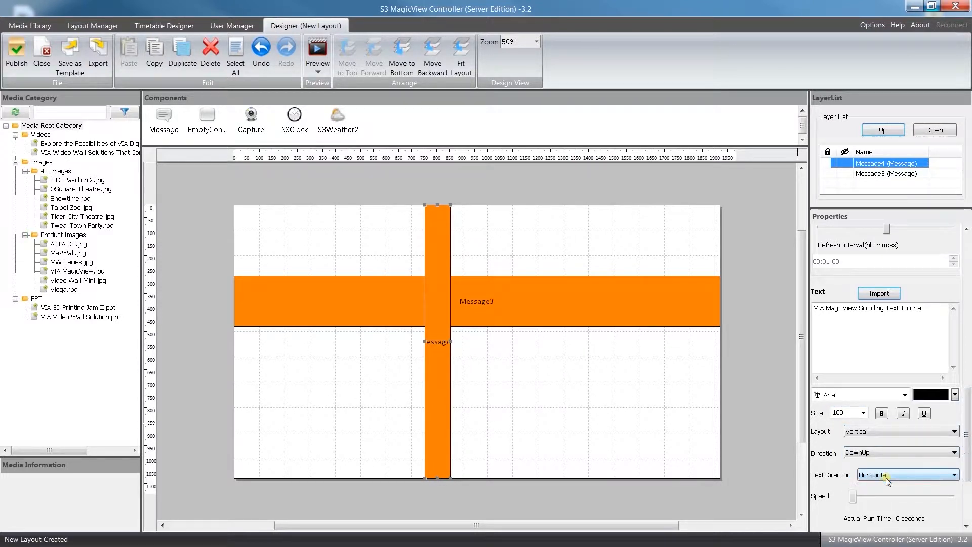
pyautogui.click(955, 475)
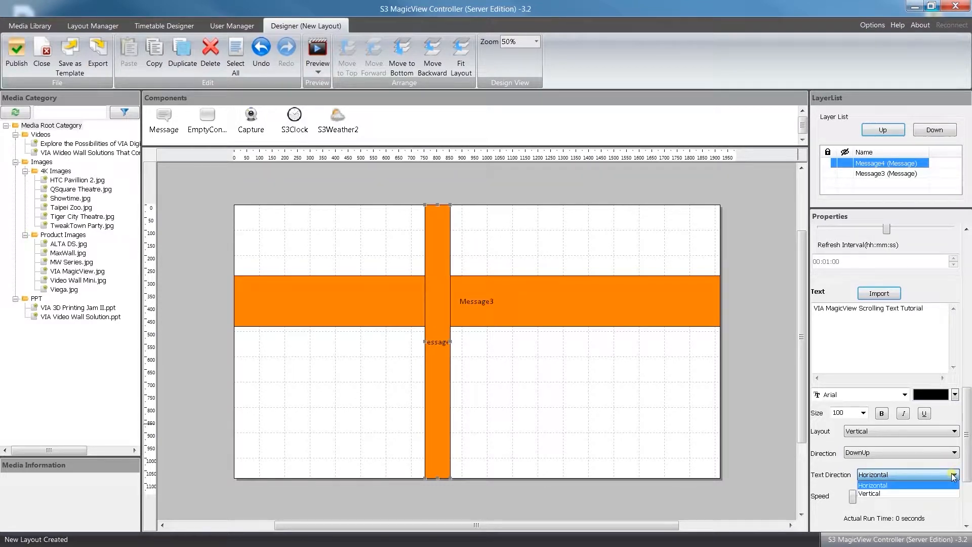
pyautogui.click(927, 493)
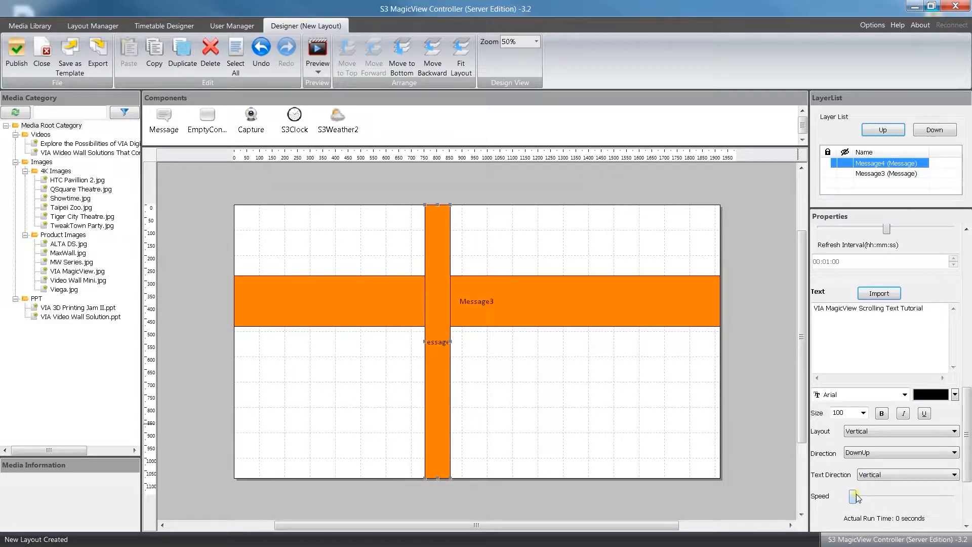
pyautogui.moveTo(856, 498); pyautogui.dragTo(951, 497)
pyautogui.moveTo(951, 498); pyautogui.dragTo(896, 500)
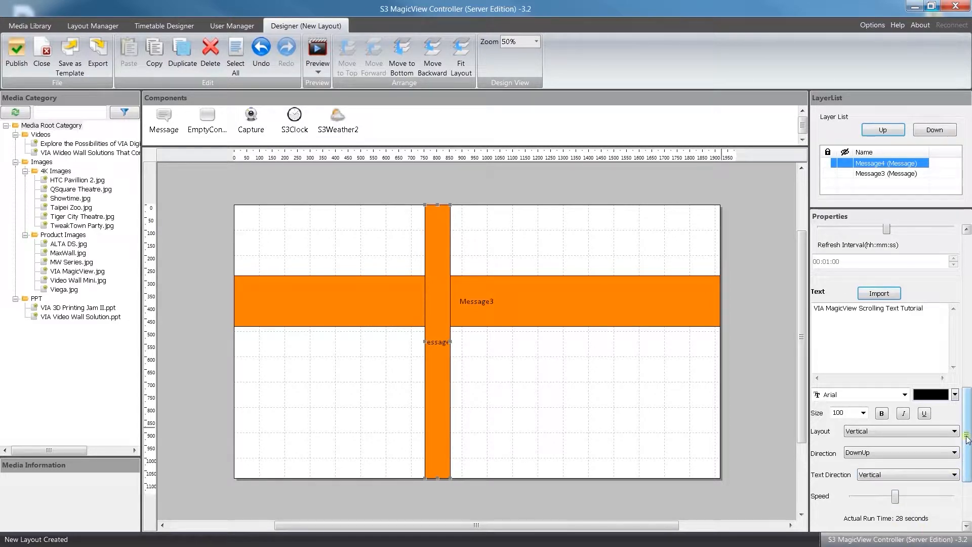
# - Set the vertical message's background colour to black
pyautogui.moveTo(967, 431); pyautogui.dragTo(968, 369)
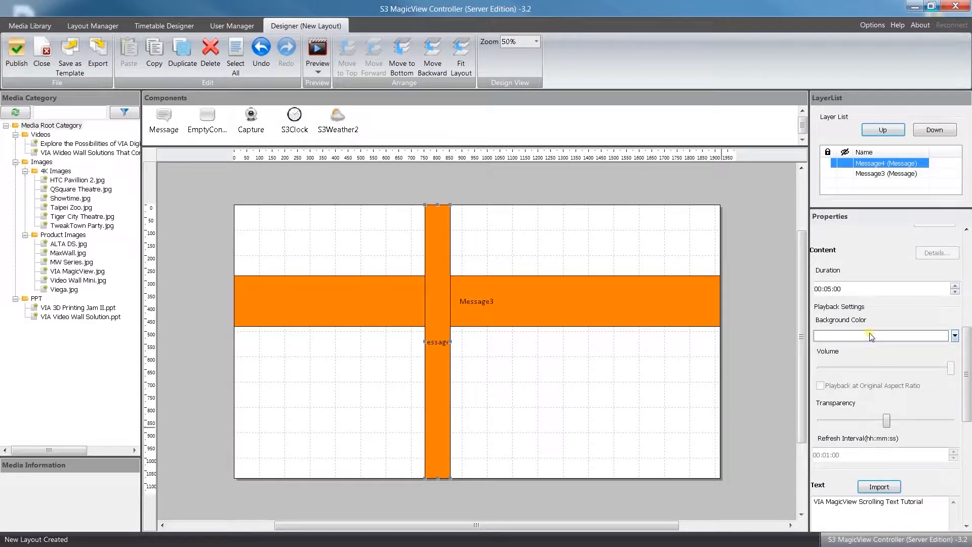
pyautogui.click(955, 336)
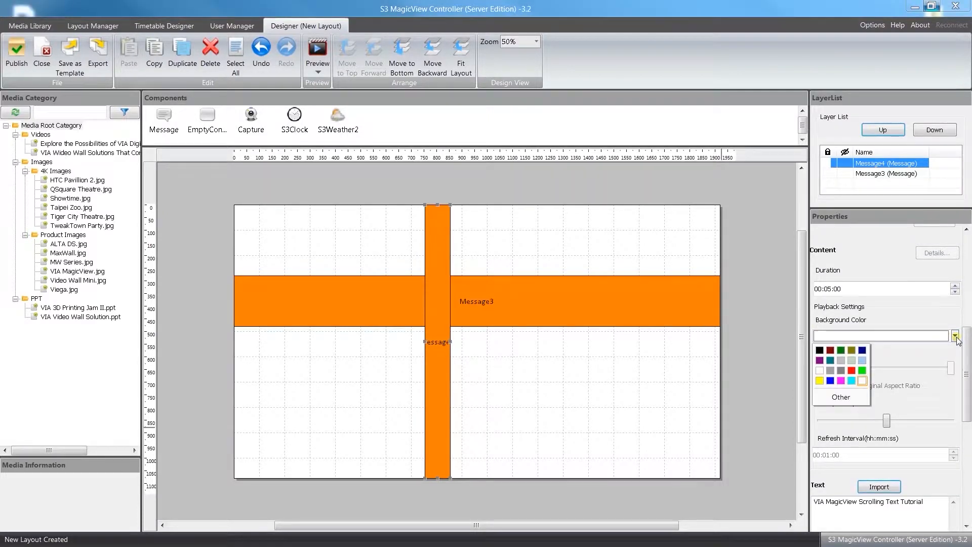
pyautogui.click(819, 350)
# - Try the vertical message's transparency at both extremes and return it to the middle
pyautogui.moveTo(968, 378); pyautogui.dragTo(968, 396)
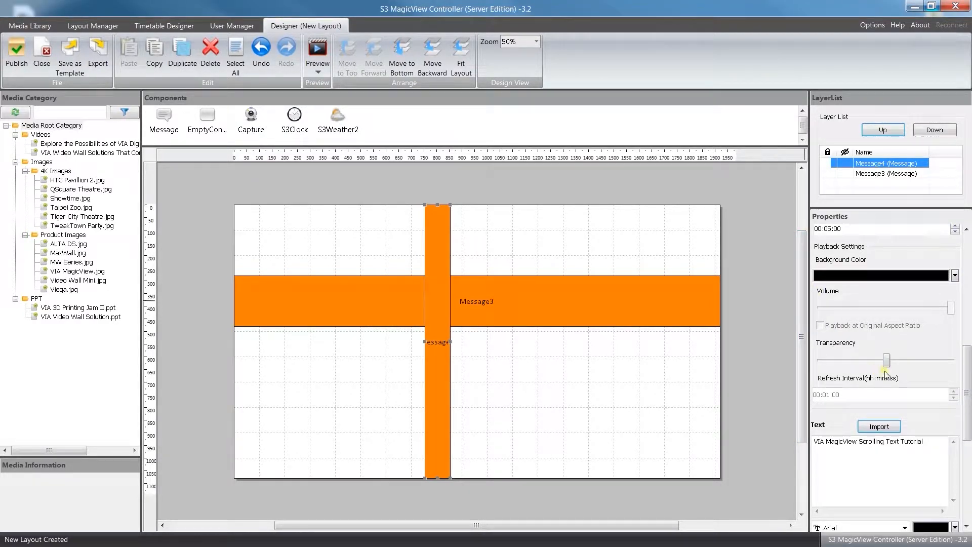
pyautogui.moveTo(886, 364); pyautogui.dragTo(967, 365)
pyautogui.moveTo(950, 360); pyautogui.dragTo(821, 360)
pyautogui.moveTo(823, 362); pyautogui.dragTo(890, 365)
# - Set the vertical message's text colour to off-white
pyautogui.scroll(-1, 968, 383)
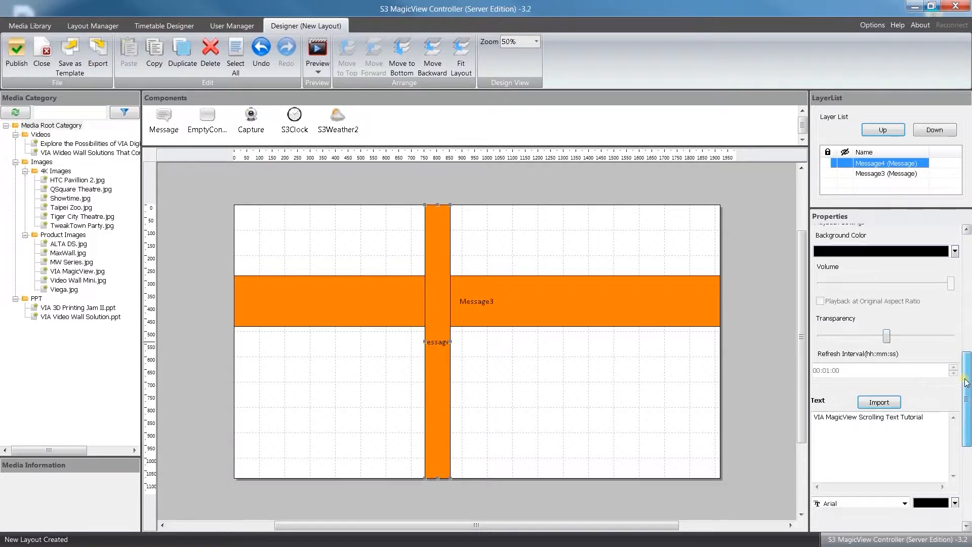
pyautogui.scroll(-5, 967, 384)
pyautogui.click(955, 363)
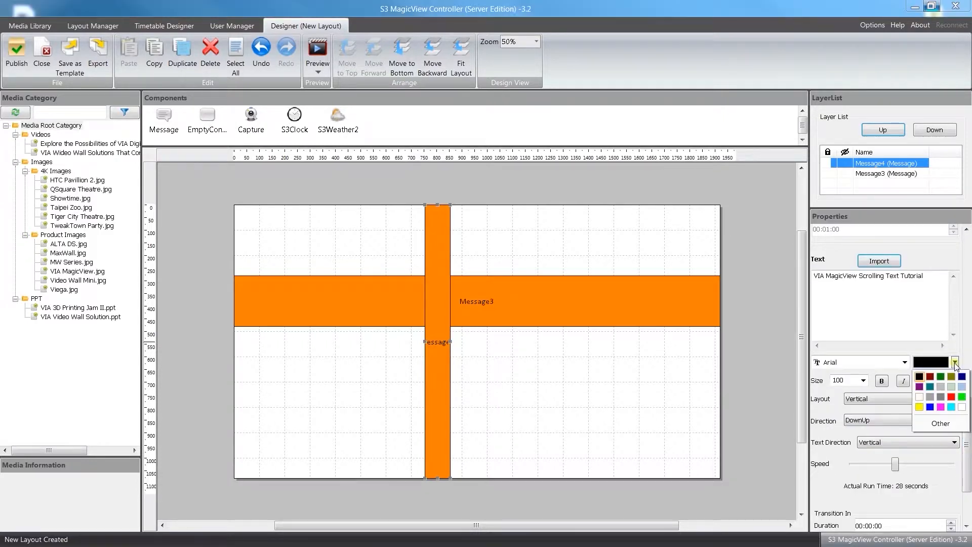
pyautogui.click(921, 400)
# - Preview the layout at 1920 x 1080 to examine both scrolling messages, and close the player window
pyautogui.click(318, 72)
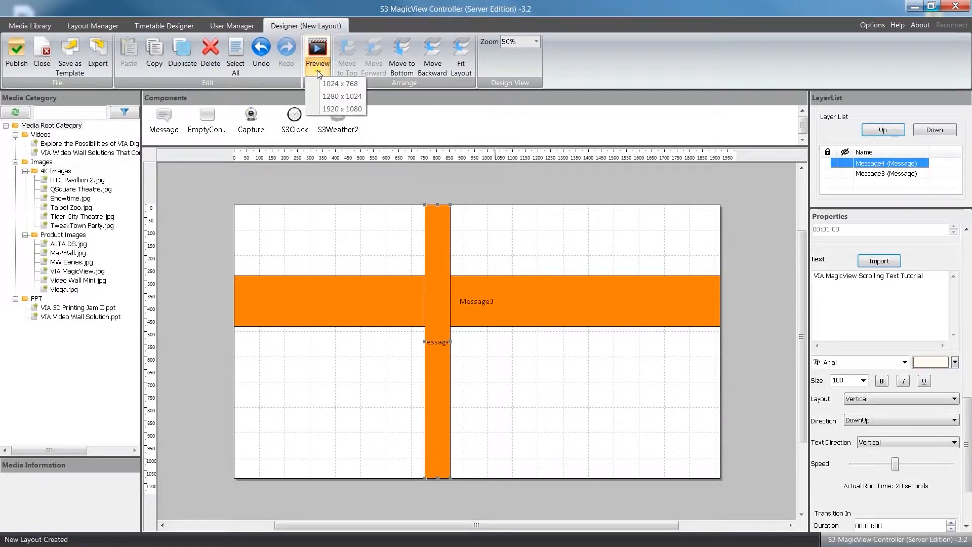
pyautogui.click(345, 110)
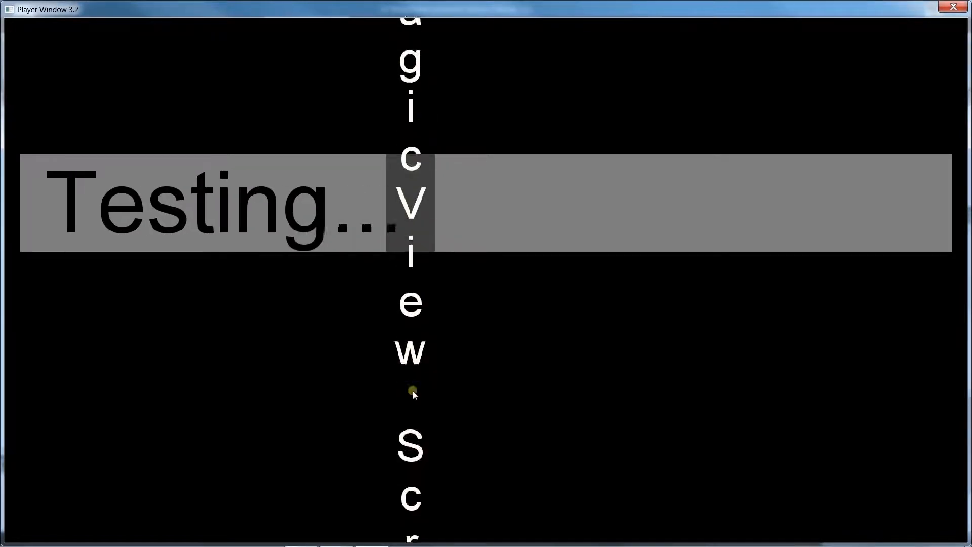
pyautogui.click(961, 10)
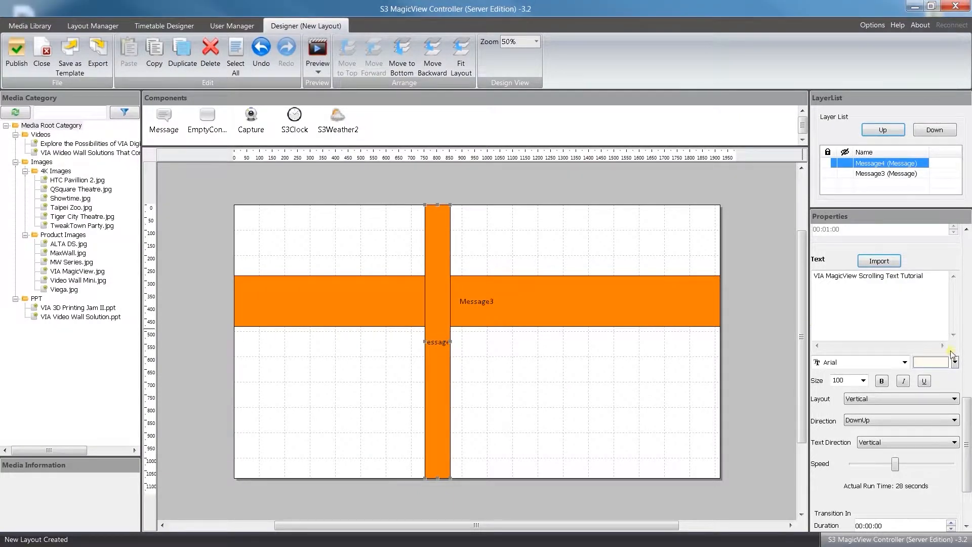
# - Add another Message component inside the horizontal message layer, so the layer plays two messages in sequence
pyautogui.scroll(3, 951, 355)
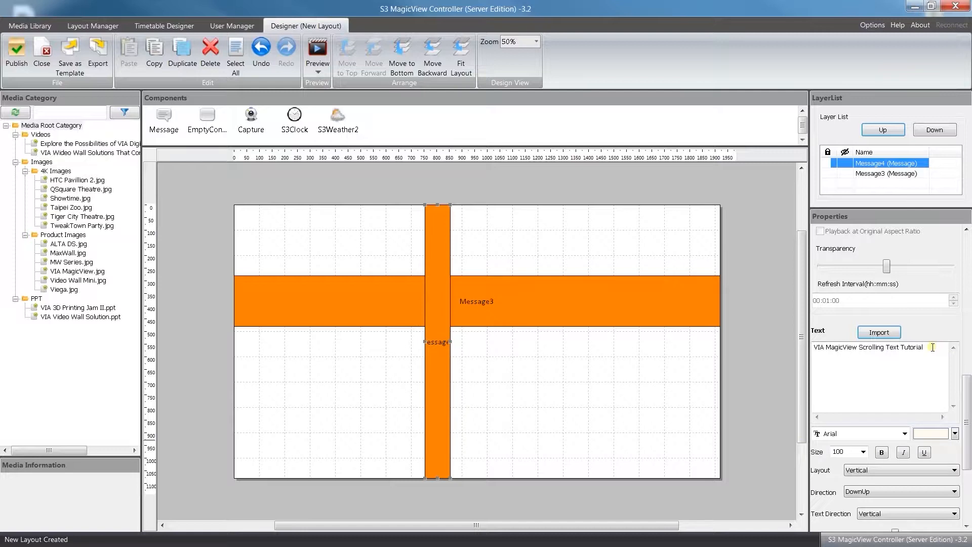
pyautogui.click(539, 292)
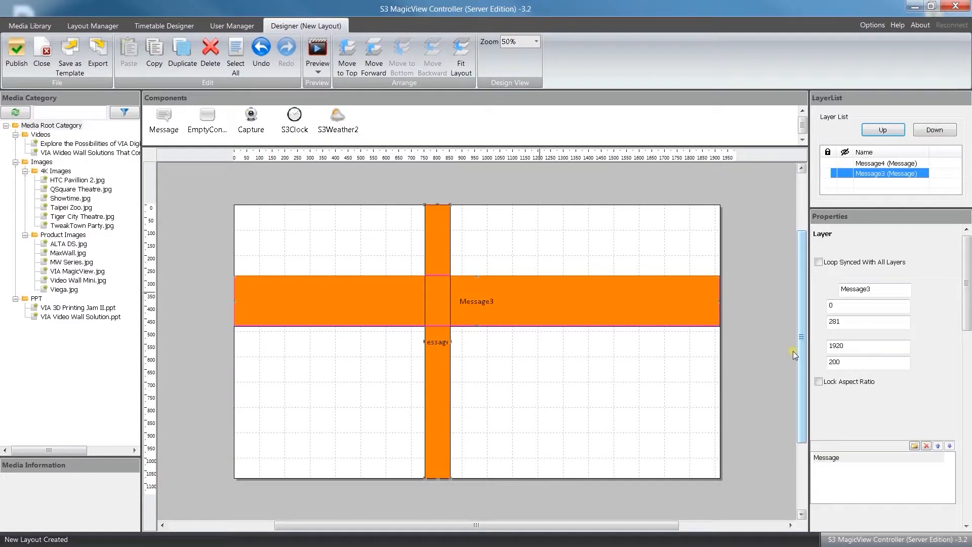
pyautogui.moveTo(968, 322); pyautogui.dragTo(969, 442)
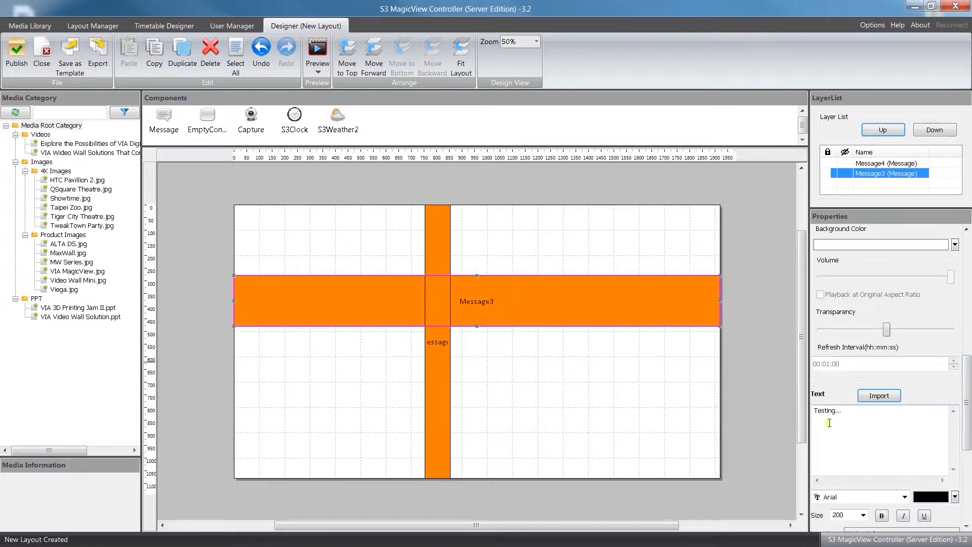
pyautogui.click(844, 412)
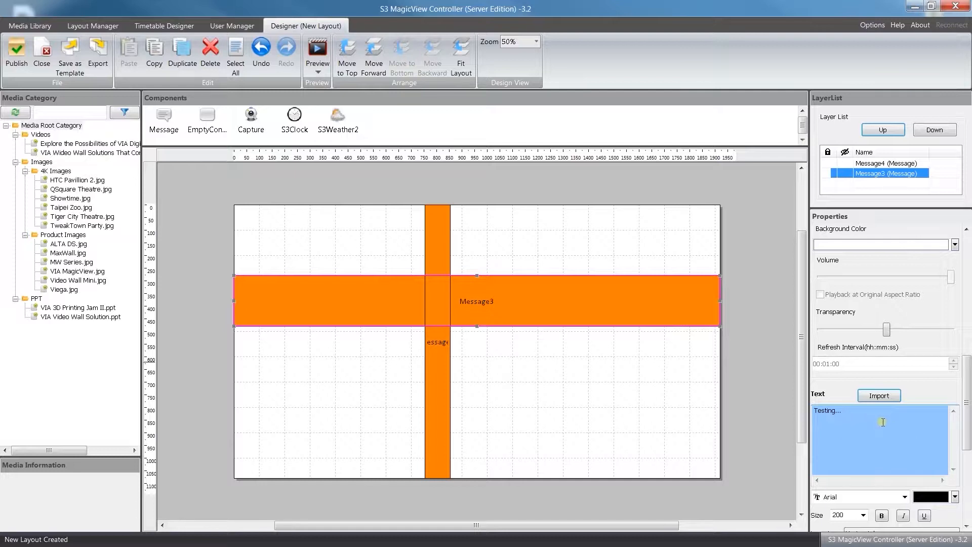
pyautogui.moveTo(970, 431); pyautogui.dragTo(970, 311)
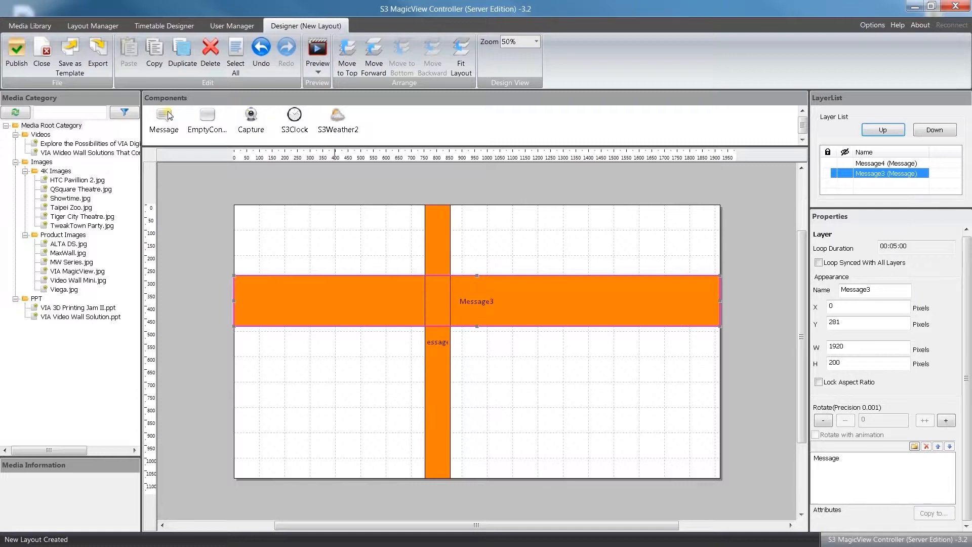
pyautogui.moveTo(555, 296); pyautogui.dragTo(556, 296)
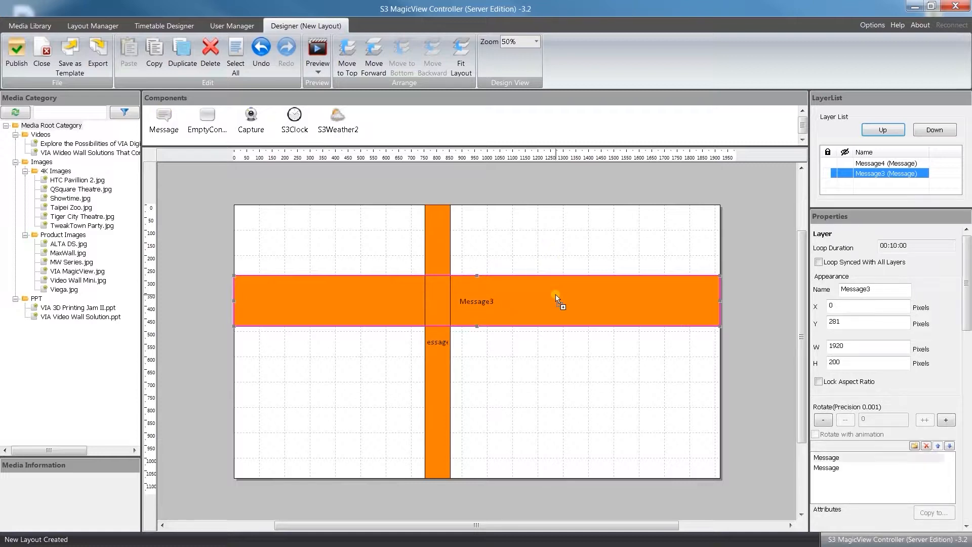
# - Import "Scrolling text message.txt" as the text of the horizontal layer's second message item and set its font size to 200
pyautogui.click(822, 469)
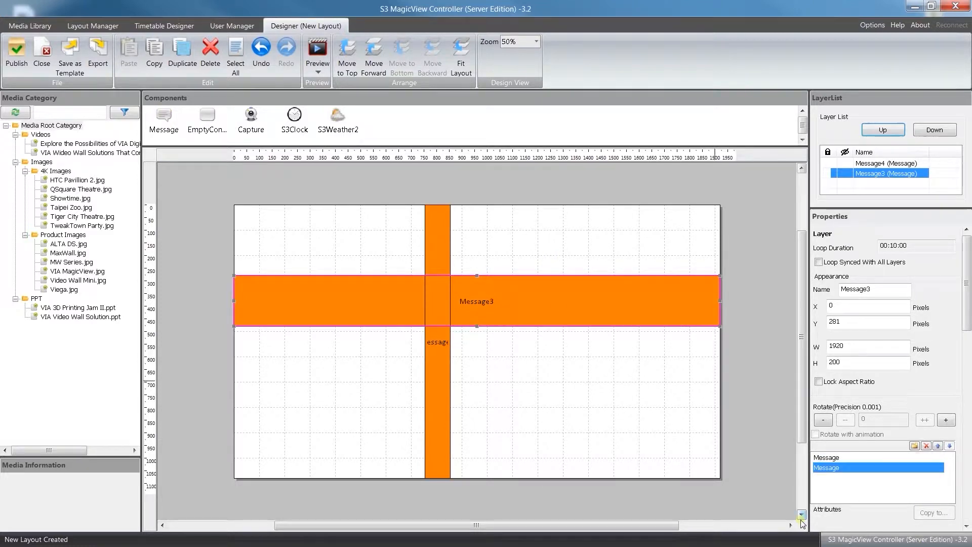
pyautogui.moveTo(967, 325); pyautogui.dragTo(967, 430)
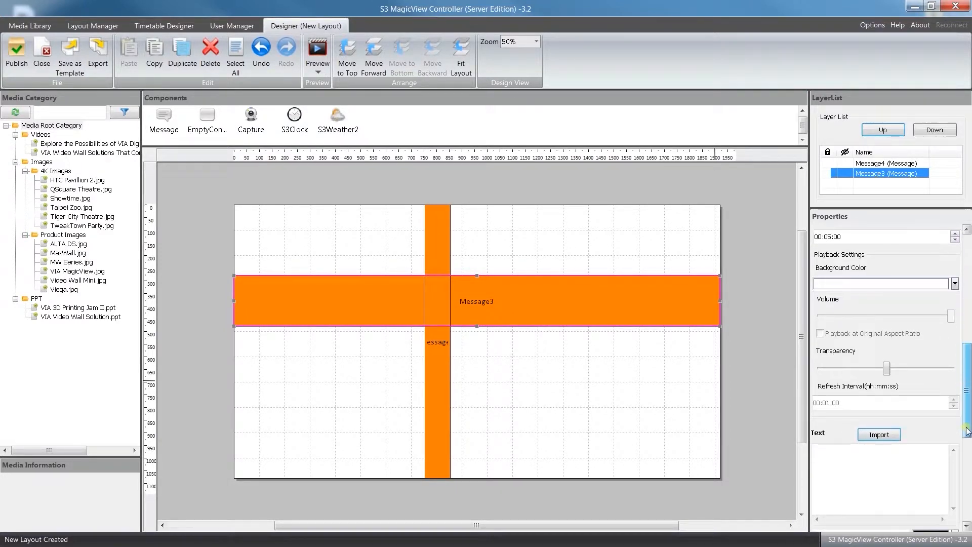
pyautogui.click(879, 434)
pyautogui.click(631, 198)
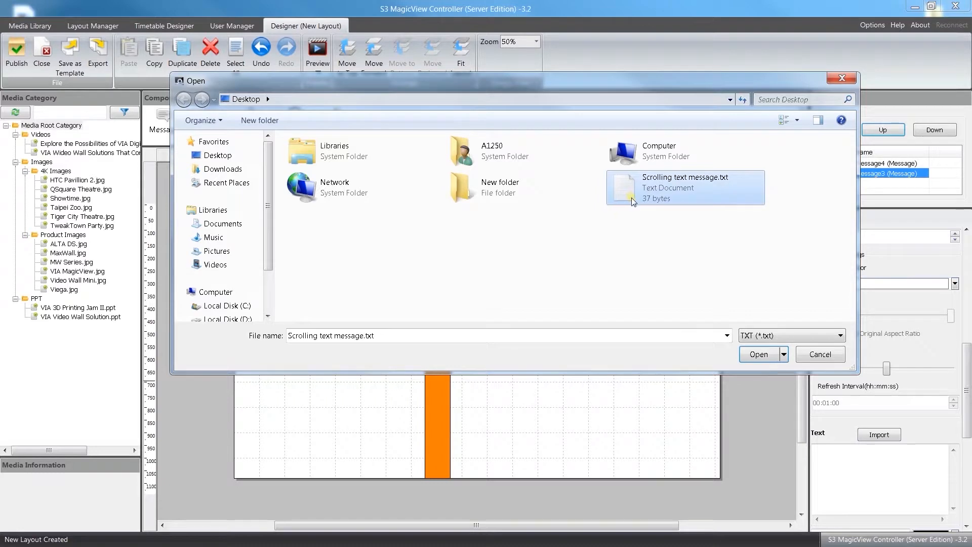
pyautogui.click(765, 356)
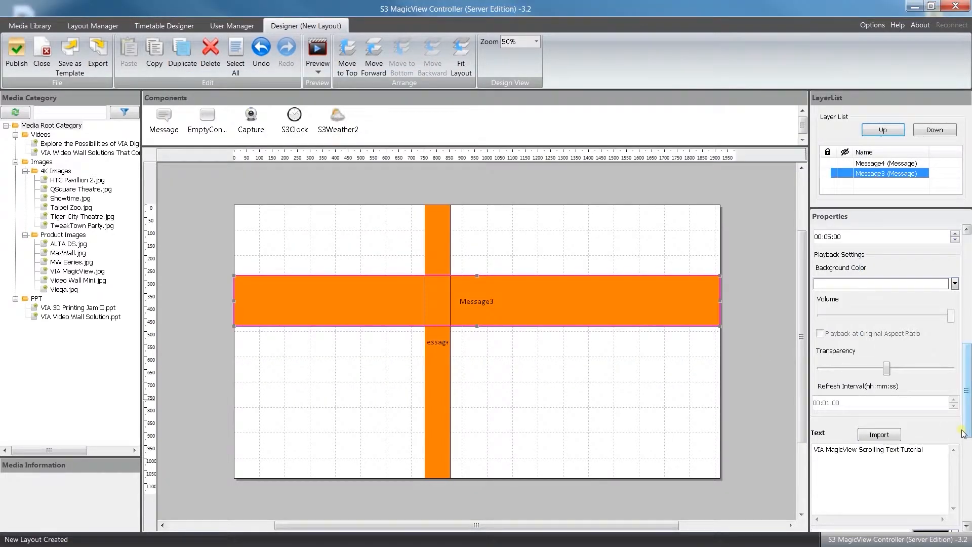
pyautogui.scroll(-4, 964, 434)
pyautogui.write('200')
# - Check the run time of the horizontal layer's first item, "Testing...", and set its duration to 00:00:15
pyautogui.moveTo(969, 415); pyautogui.dragTo(969, 314)
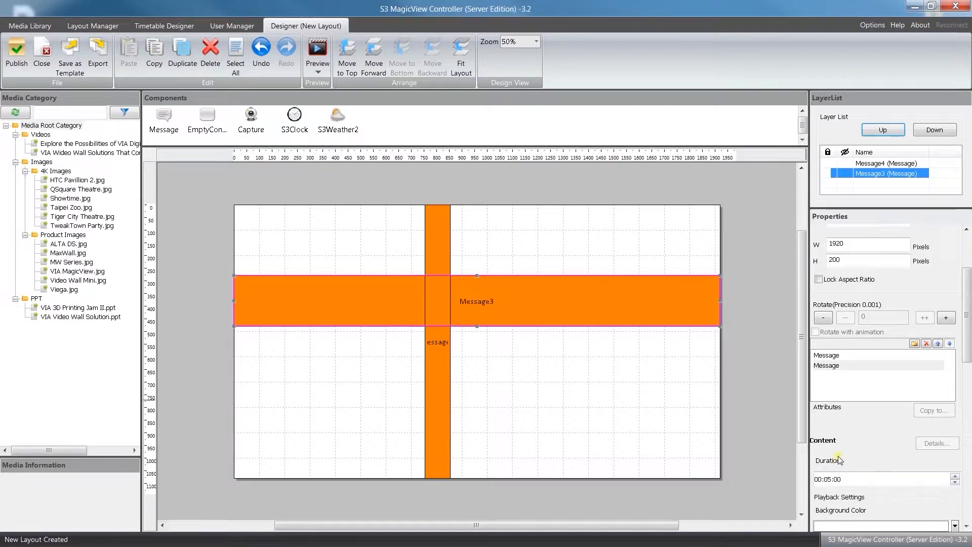
pyautogui.click(834, 356)
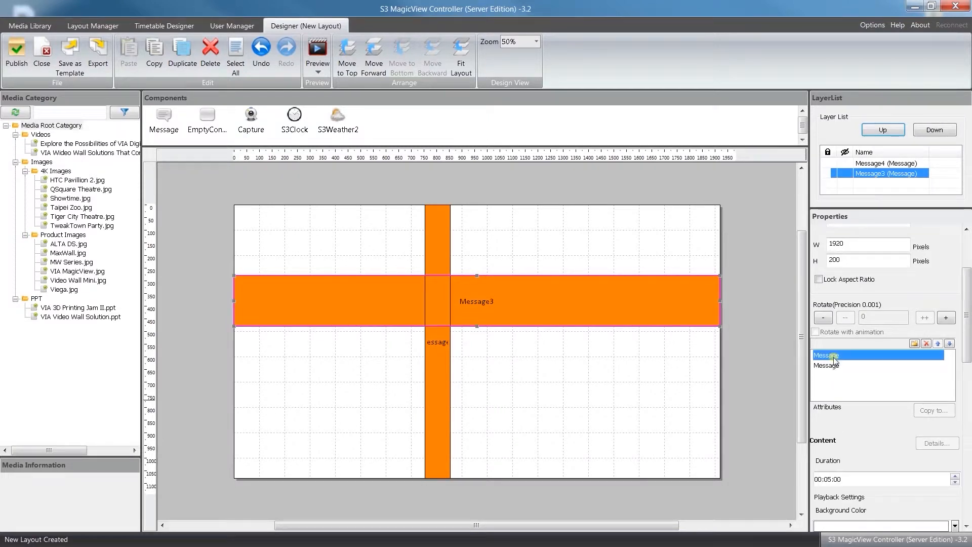
pyautogui.click(834, 366)
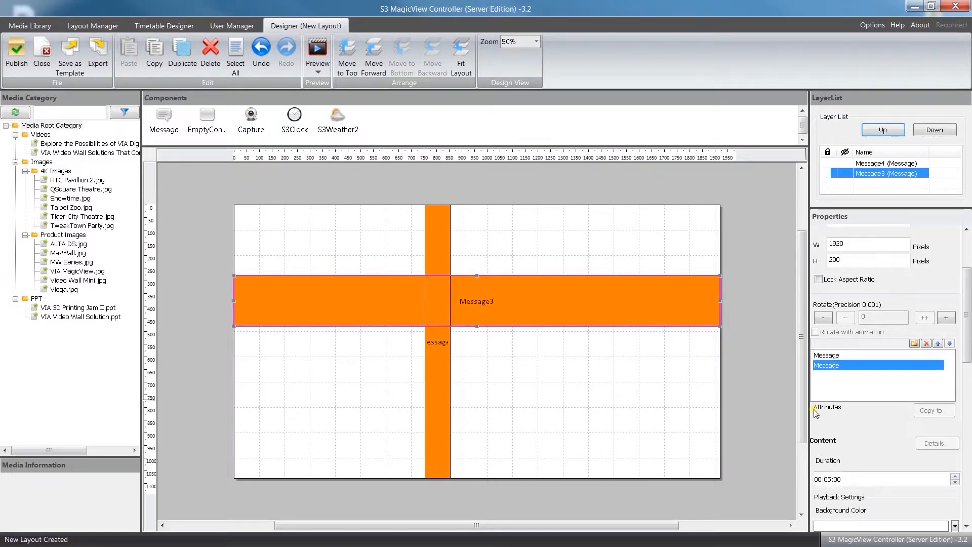
pyautogui.click(833, 356)
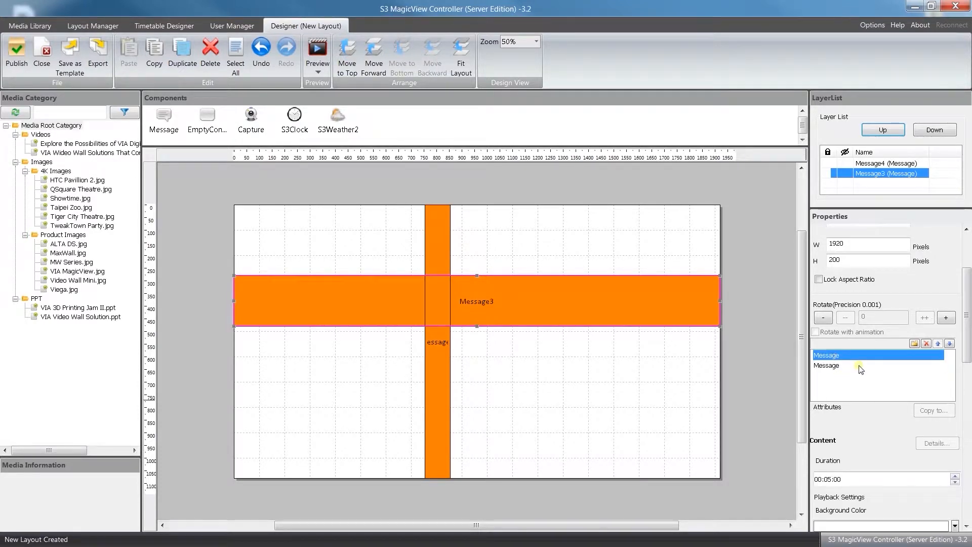
pyautogui.moveTo(963, 339); pyautogui.dragTo(969, 363)
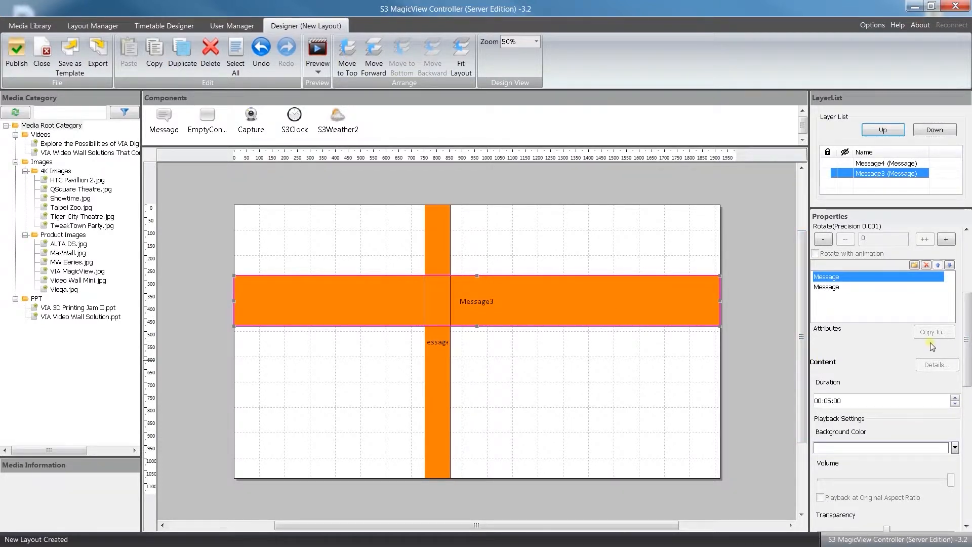
pyautogui.moveTo(968, 343); pyautogui.dragTo(967, 468)
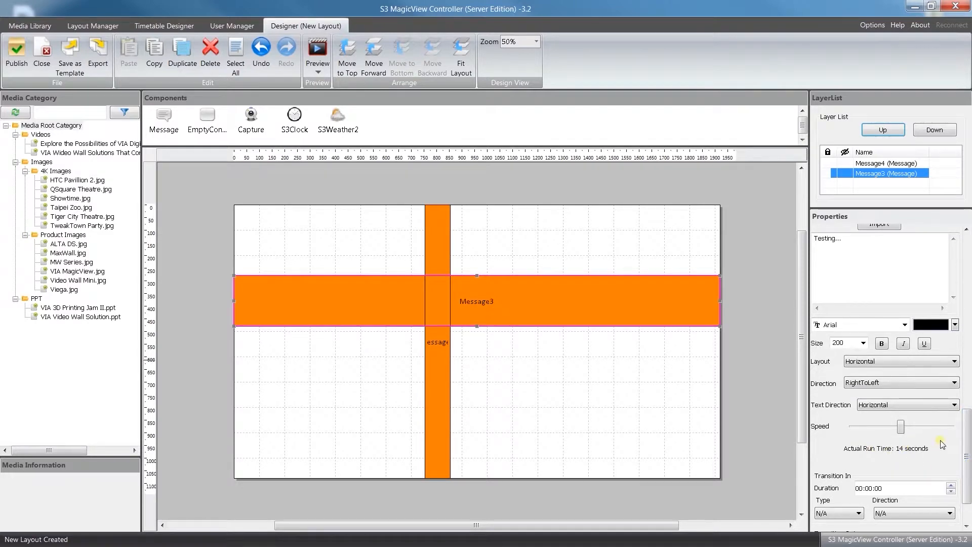
pyautogui.moveTo(967, 450); pyautogui.dragTo(968, 360)
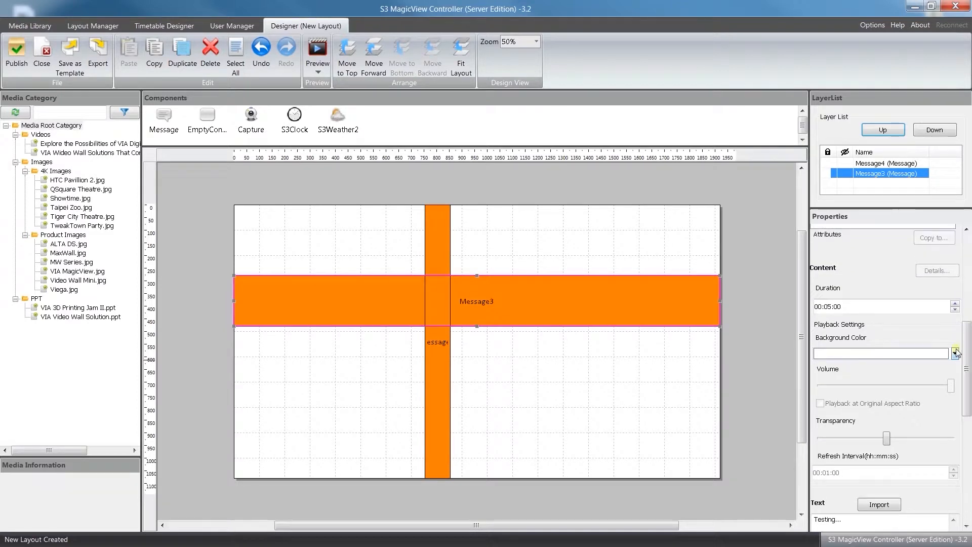
pyautogui.click(829, 308)
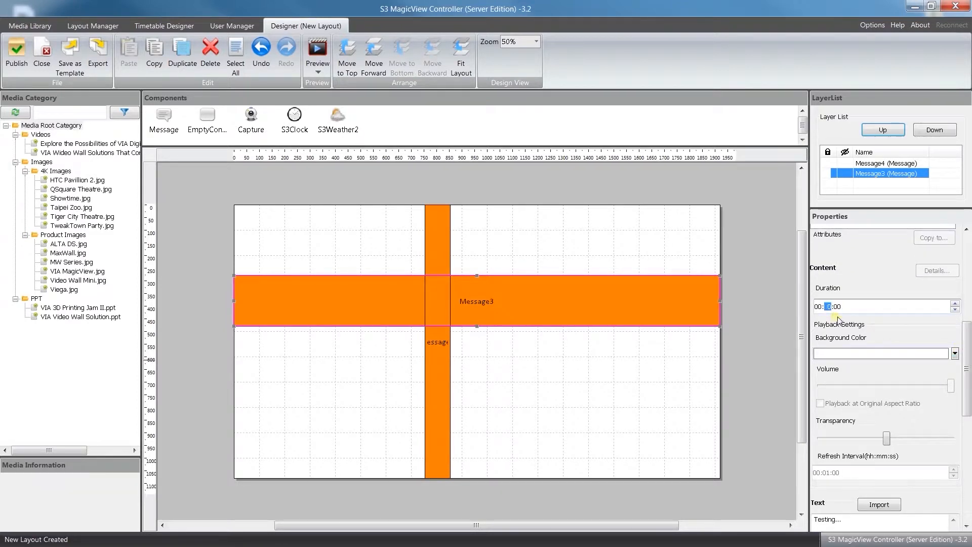
pyautogui.write('15')
pyautogui.moveTo(966, 347); pyautogui.dragTo(966, 365)
pyautogui.click(571, 309)
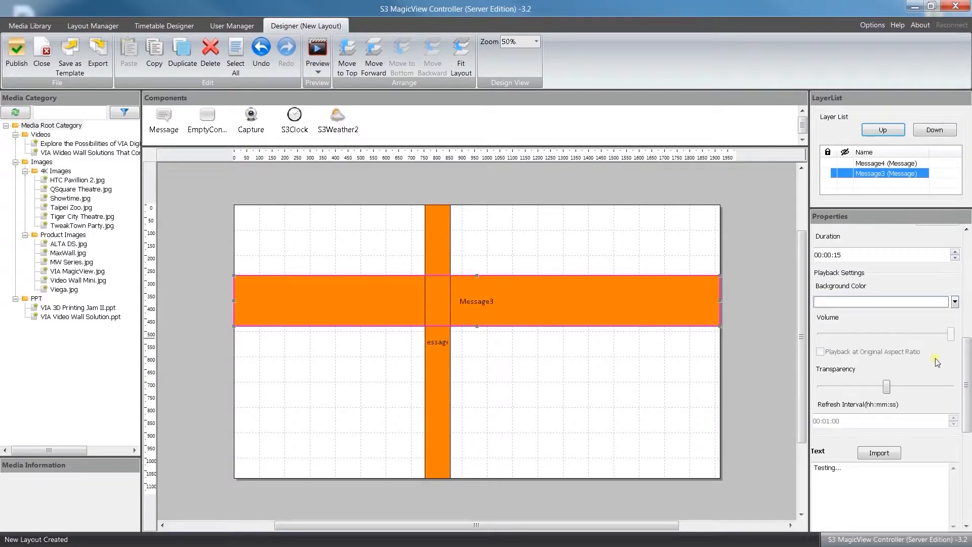
# - Make the horizontal layer's second message item scroll RightToLeft with a run time of about 20 seconds, and set its duration's minutes to 00
pyautogui.moveTo(967, 379); pyautogui.dragTo(968, 462)
pyautogui.click(826, 344)
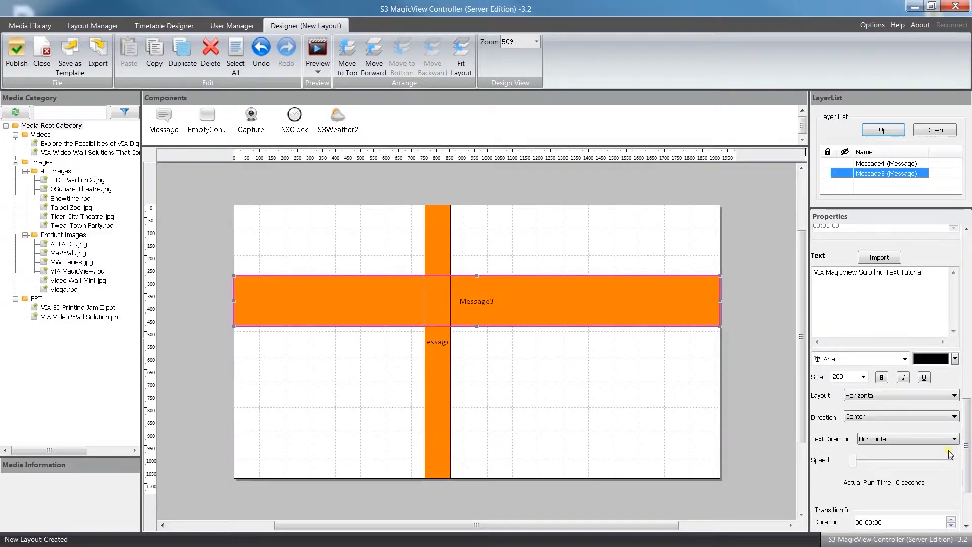
pyautogui.click(955, 417)
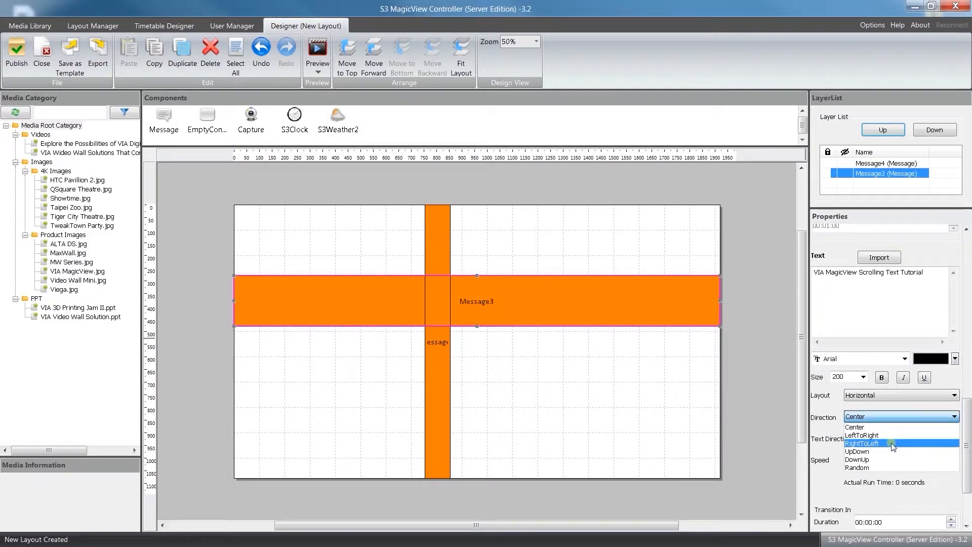
pyautogui.click(892, 444)
pyautogui.moveTo(853, 460); pyautogui.dragTo(915, 461)
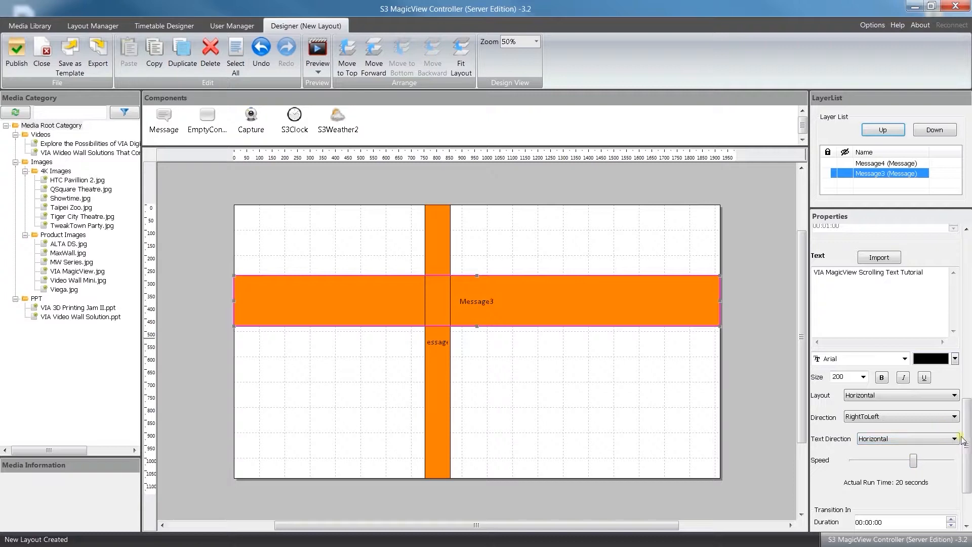
pyautogui.moveTo(967, 438); pyautogui.dragTo(969, 357)
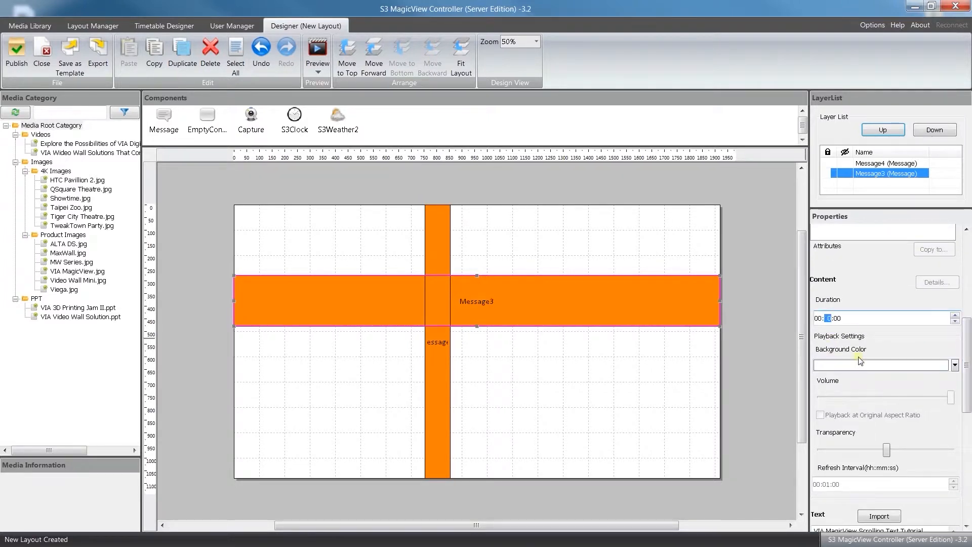
pyautogui.write('00')
# - Set the background colour of the whole layout to white
pyautogui.click(746, 303)
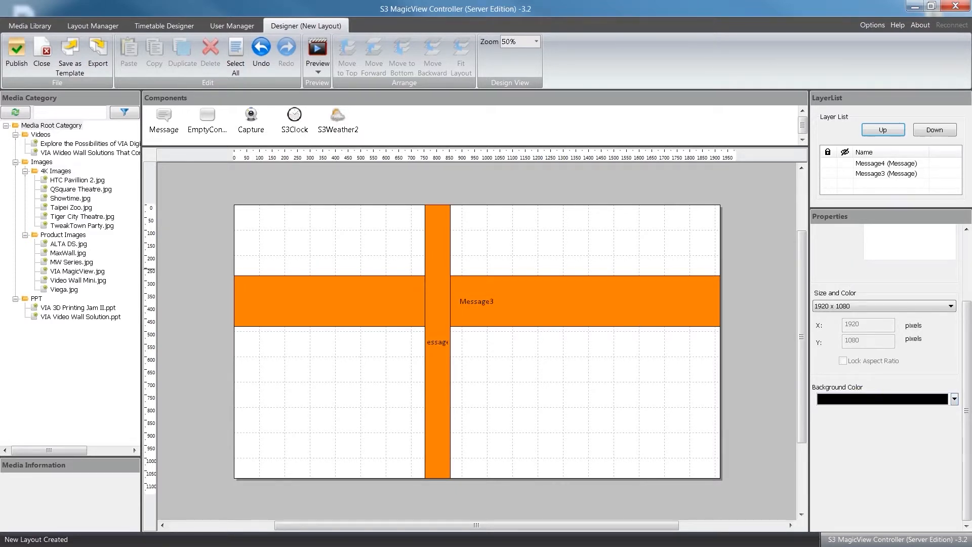
pyautogui.click(954, 400)
pyautogui.click(867, 444)
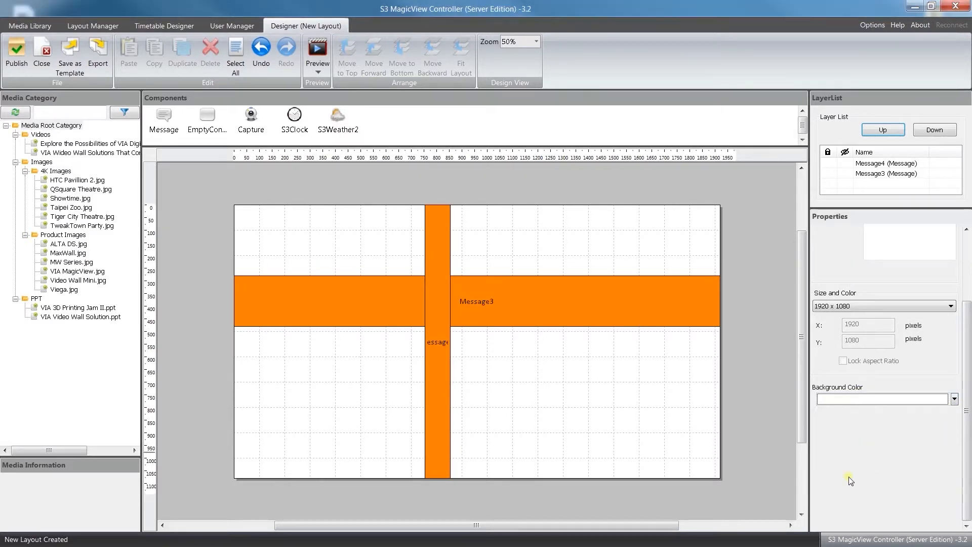
# - Preview the layout at 1920 x 1080 to examine the message sequence and semi-transparent backgrounds, and close the player window
pyautogui.click(326, 75)
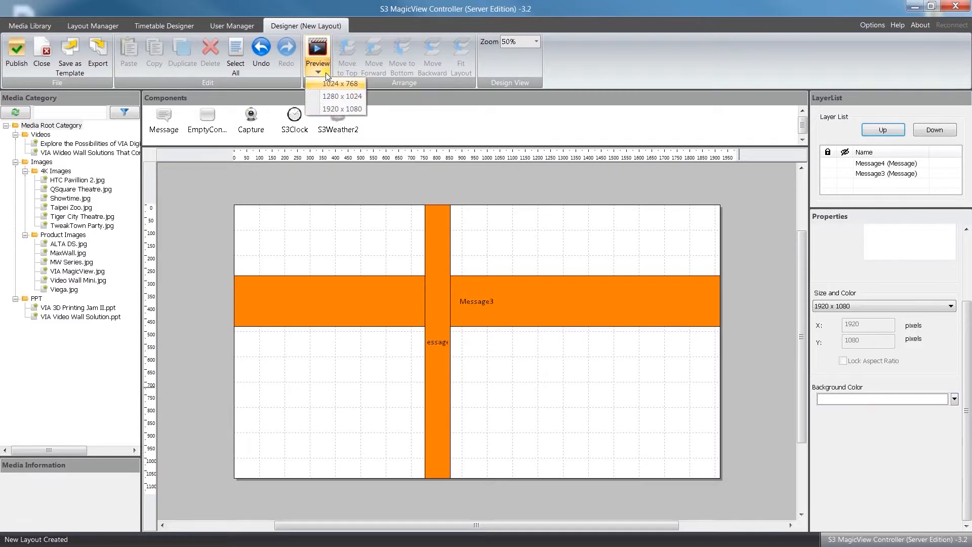
pyautogui.click(338, 110)
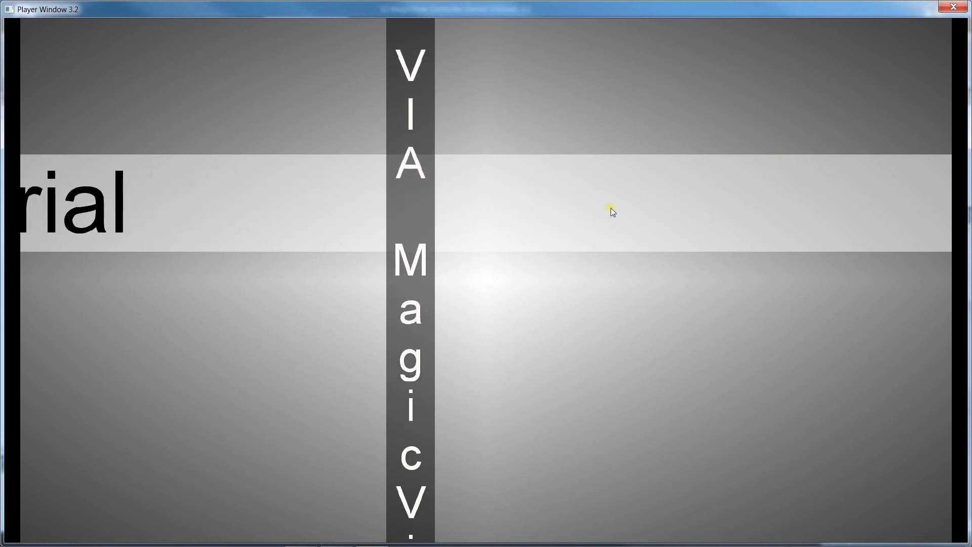
pyautogui.click(953, 7)
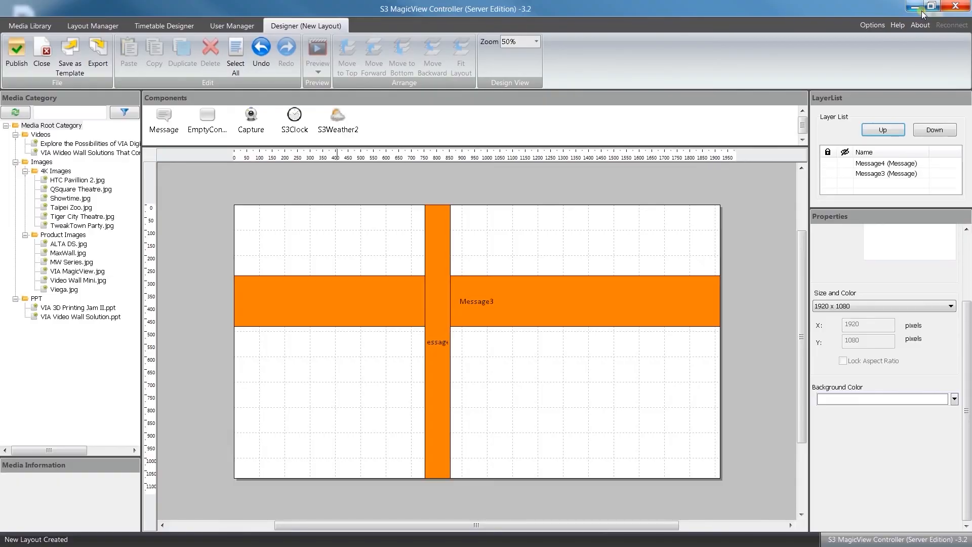